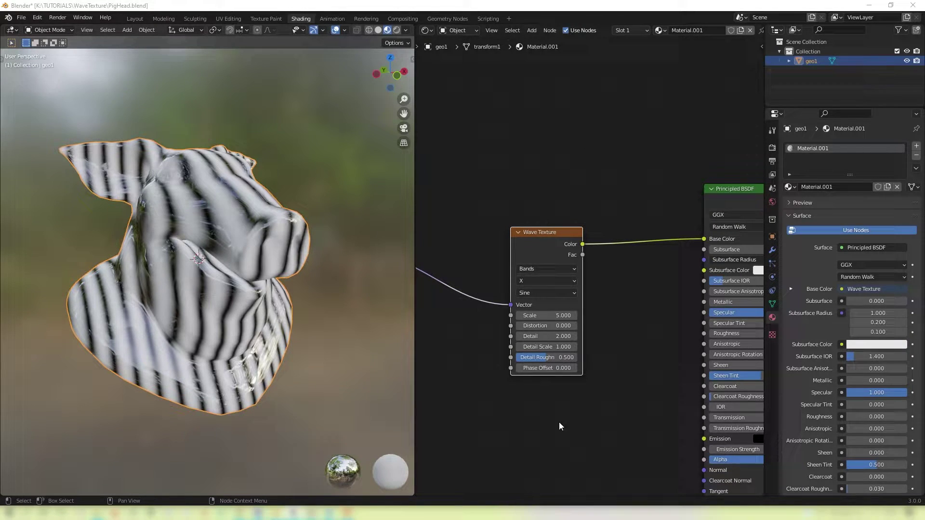
- Set the Wave Texture's Distortion to 11.4 and Detail to 13, undoing the other trial parameter changes
mouse_move(543, 316)
mouse_down()
mouse_move(559, 316)
mouse_move(533, 316)
mouse_move(561, 326)
mouse_move(549, 337)
mouse_move(561, 337)
mouse_move(538, 348)
mouse_move(582, 359)
mouse_move(536, 368)
mouse_move(602, 368)
mouse_move(546, 369)
mouse_up()
key(ctrl+z)
key(ctrl+z)
key(ctrl+z)
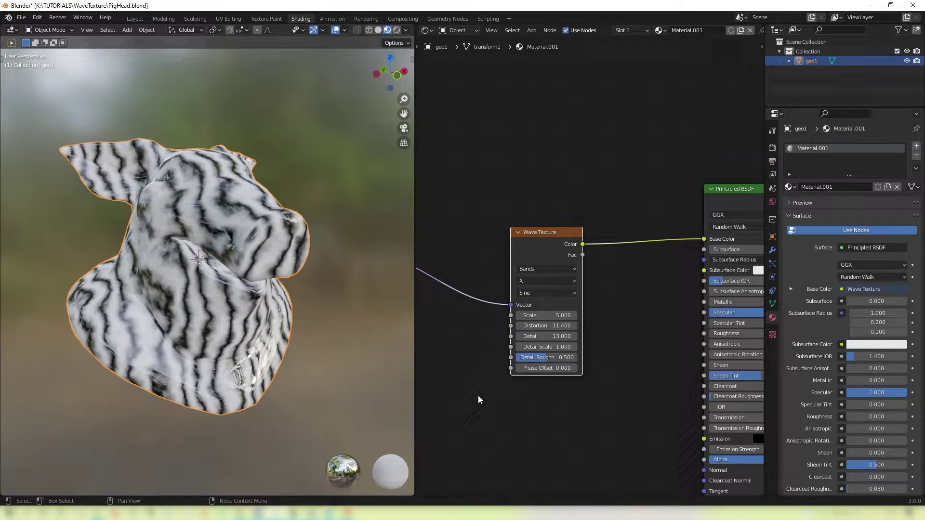
- Move the Texture Coordinate node closer to the Mapping node and try out a different Y rotation in Mapping
middle_drag(478, 395, 606, 343)
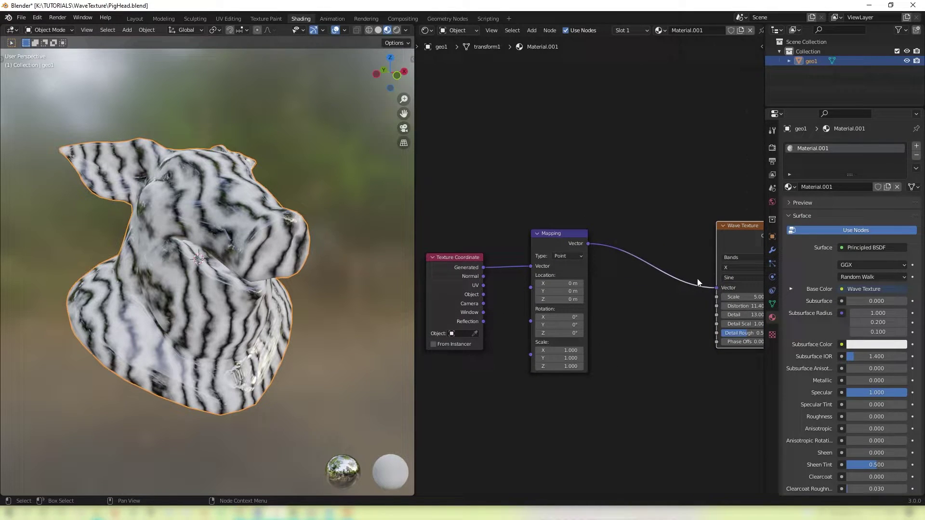
drag(461, 280, 469, 270)
drag(554, 325, 592, 328)
right_click(591, 327)
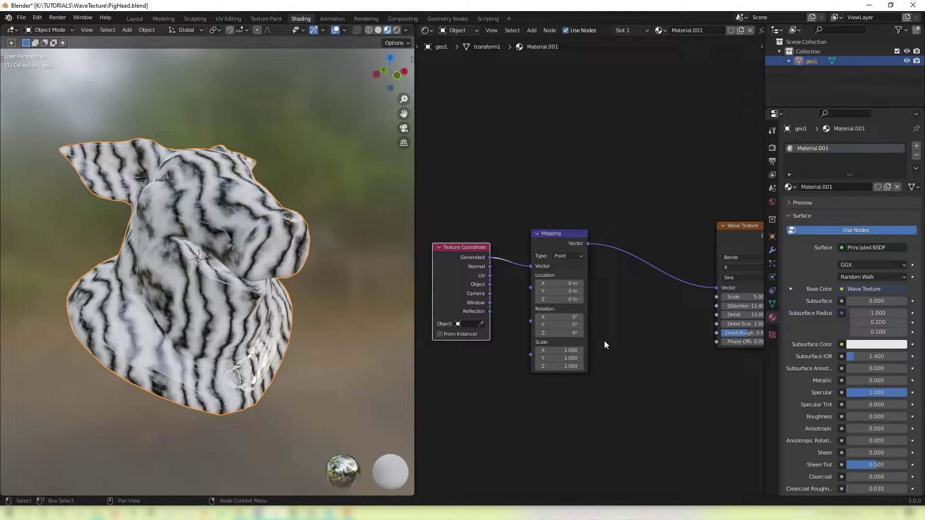
- Switch to Houdini, append a Point VOP node after attribdelete1 and make it the displayed node
key(ctrl+space)
middle_drag(360, 353, 580, 282)
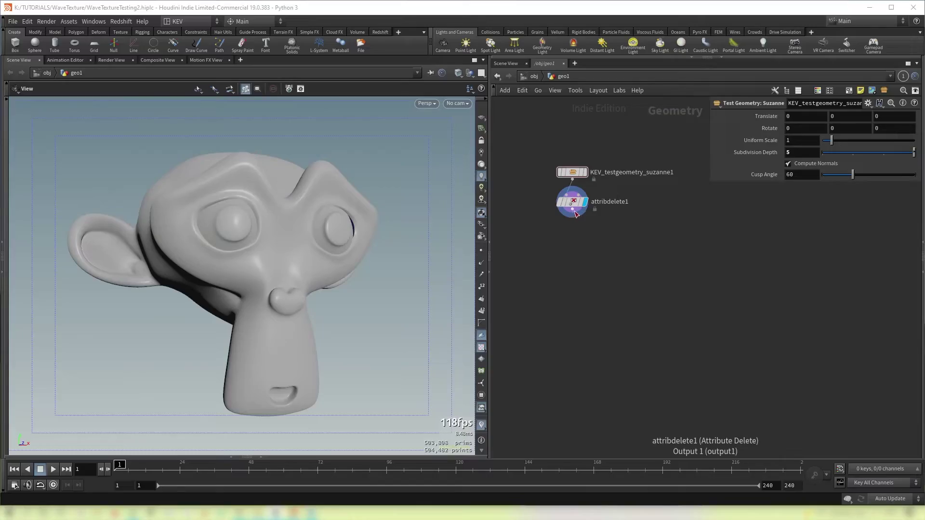
drag(572, 216, 562, 256)
text(poi)
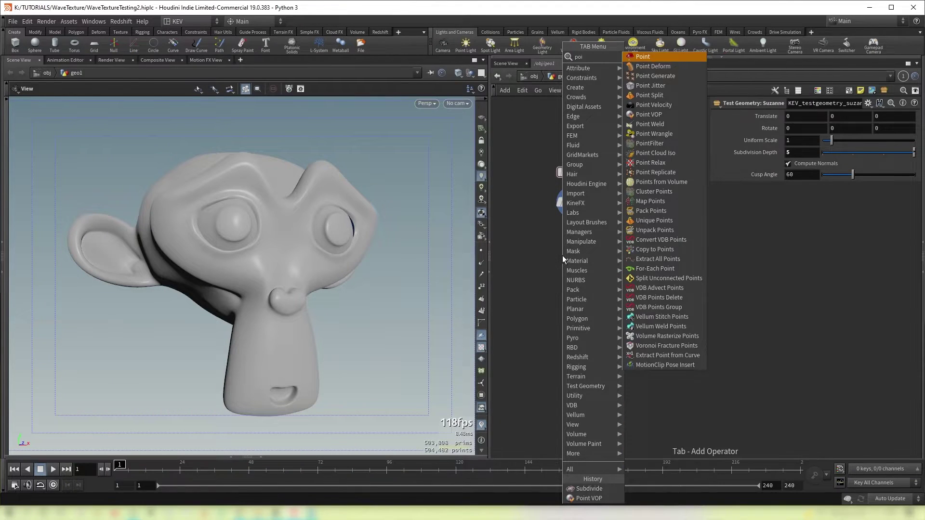
text(nt vop)
key(Return)
click(576, 256)
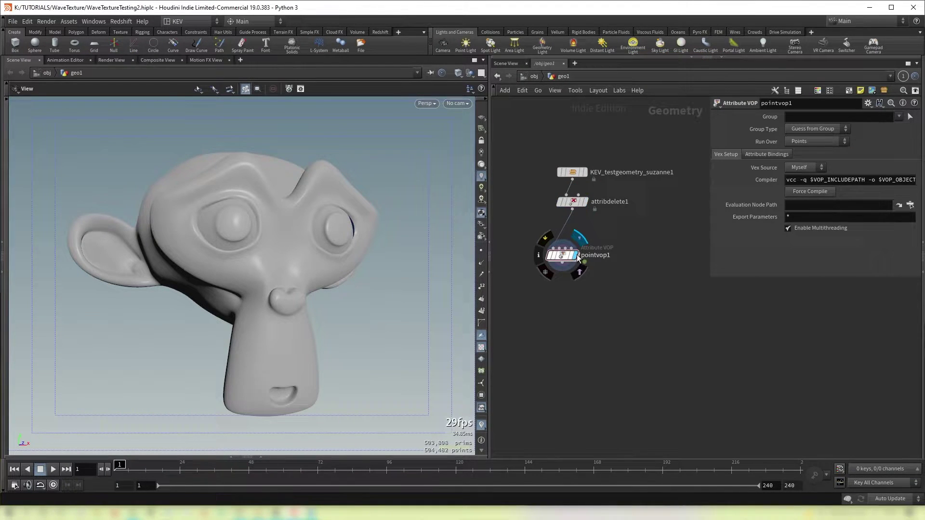
- Enter the Point VOP network and move the output node farther from the global parameters node
double_click(570, 244)
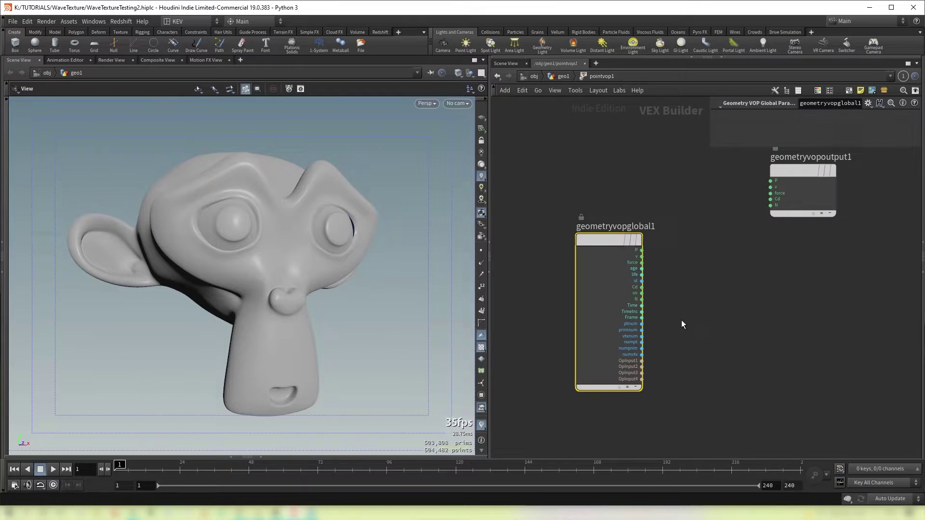
scroll(677, 320, down, 3)
drag(723, 236, 823, 287)
middle_drag(719, 331, 711, 313)
scroll(713, 310, up, 2)
- Add a Relative to Bounding Box node and connect the global P output to its P input
key(Tab)
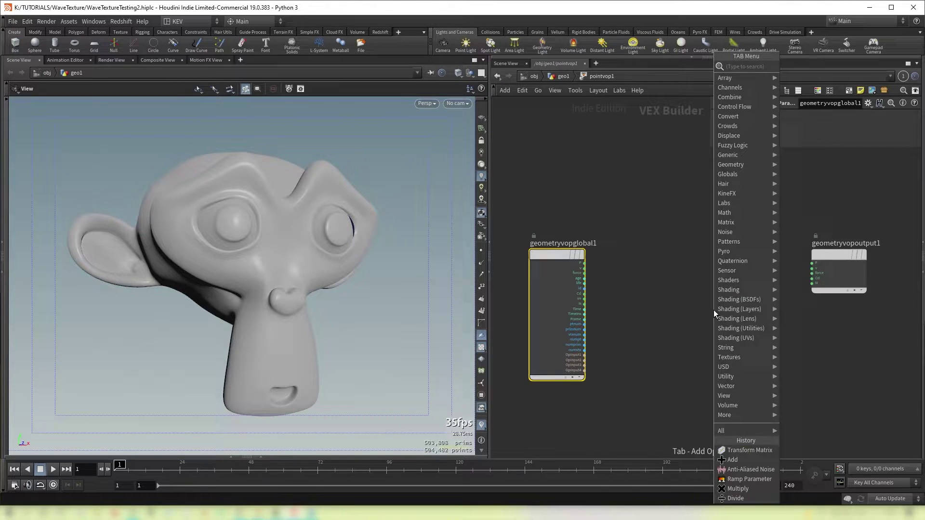
text(rel)
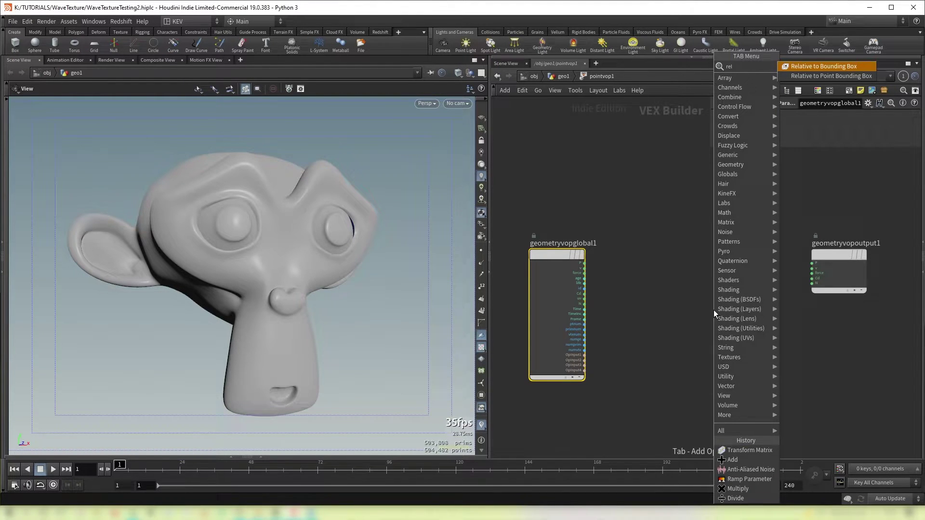
key(Return)
click(696, 283)
scroll(600, 270, up, 3)
drag(574, 259, 715, 306)
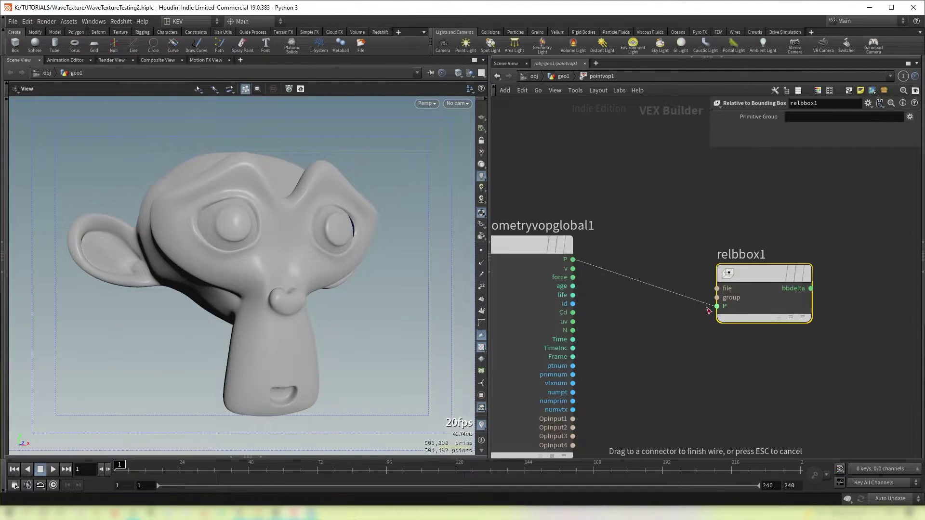
- Connect the bounding box node's bbdelta output to Cd on the output node and inspect the monkey head
middle_drag(887, 341, 749, 340)
drag(672, 286, 827, 284)
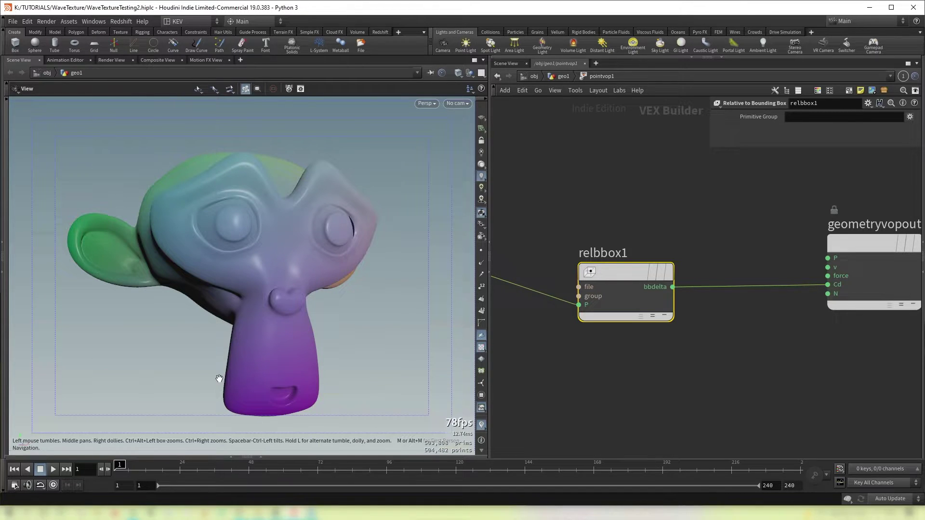
drag(381, 241, 350, 228)
- Insert a Vector to Float node on the wire between relbbox1 and the Cd input
key(Tab)
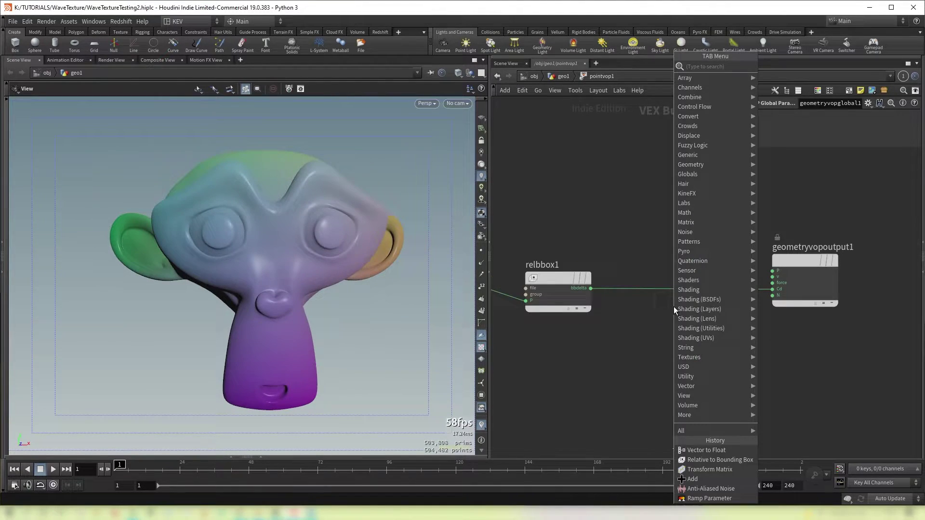
text(vector to)
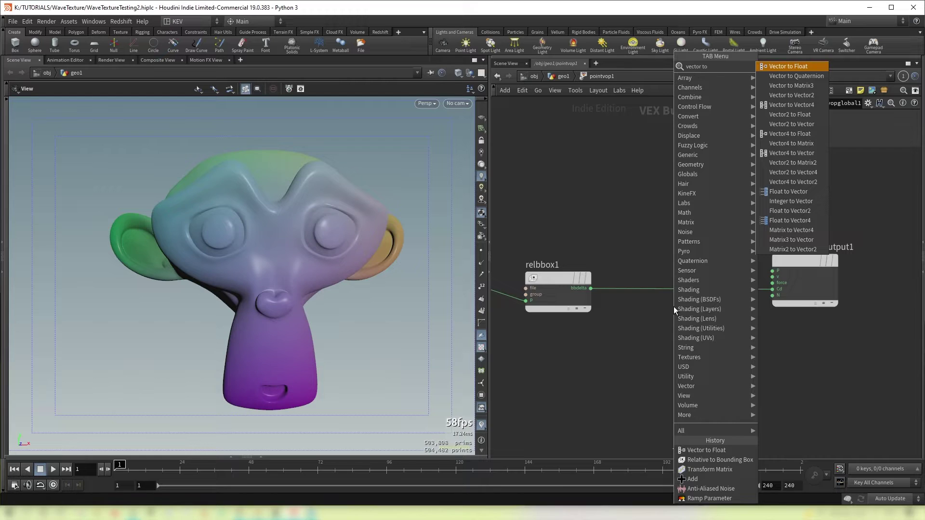
key(Return)
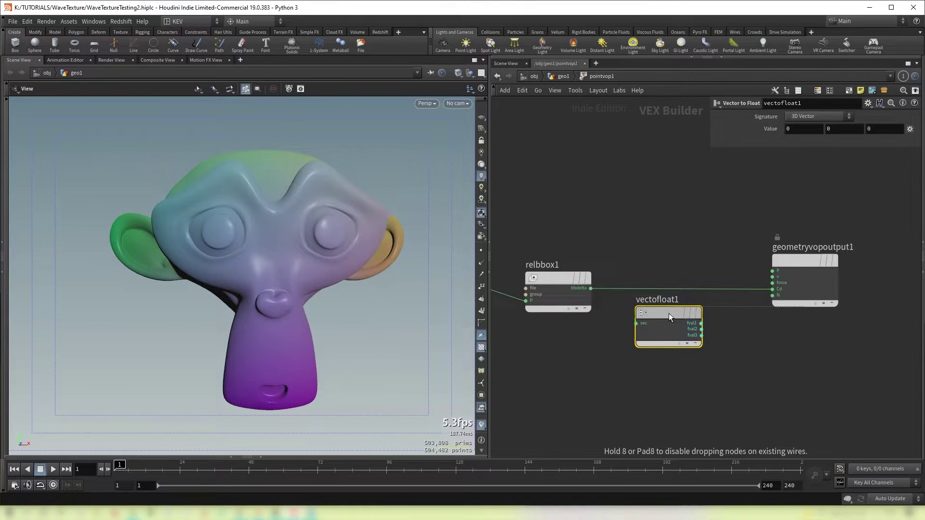
mouse_move(663, 282)
mouse_down()
mouse_move(655, 299)
mouse_move(651, 290)
mouse_move(668, 290)
mouse_up()
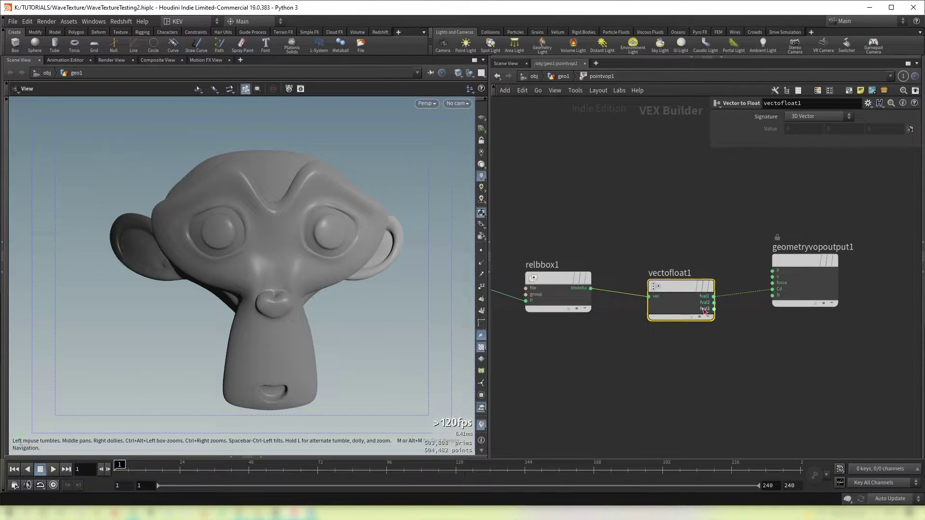
- Preview the fval2 and fval3 components on the Cd input, and reconnect fval1 to Cd
drag(713, 309, 773, 289)
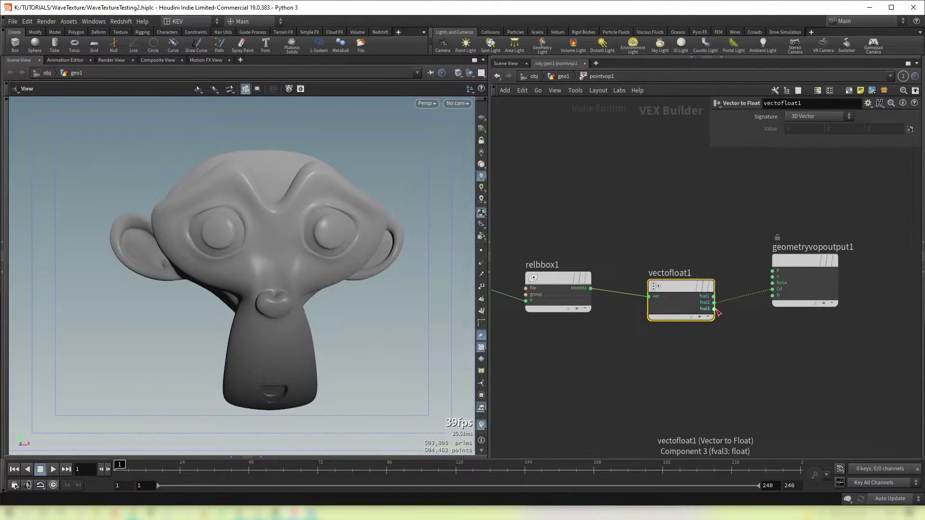
drag(714, 296, 773, 289)
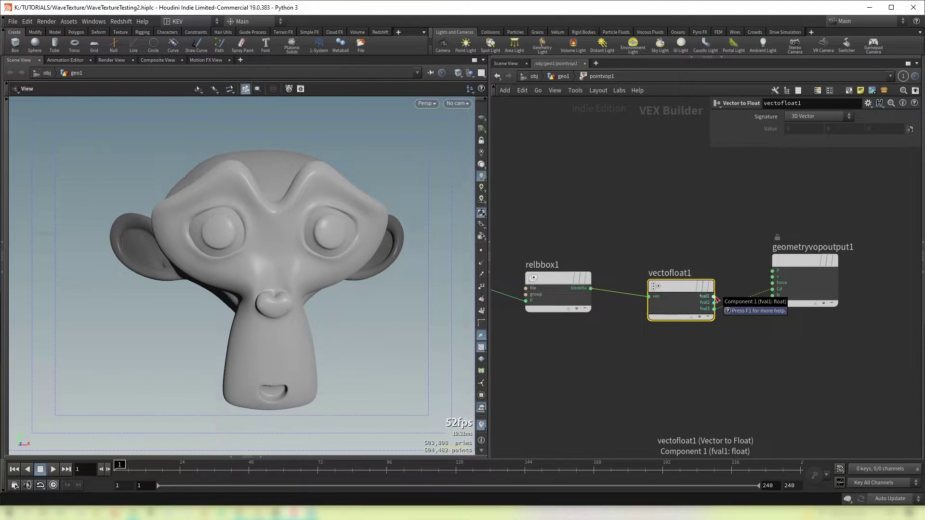
drag(714, 297, 771, 290)
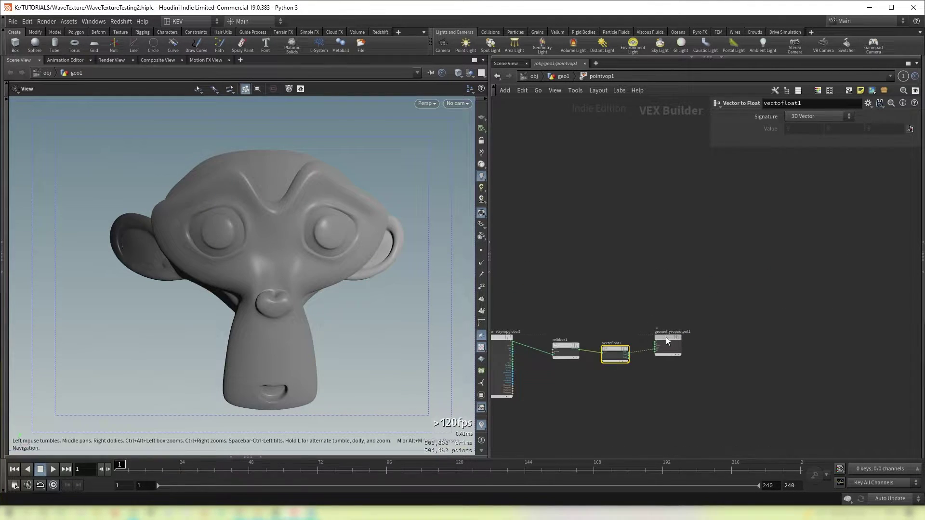
- Insert a Modulo node on the wire between fval1 and Cd, and set its Divisor to 0.1
drag(666, 336, 774, 350)
scroll(680, 366, up, 3)
key(Tab)
text(mod)
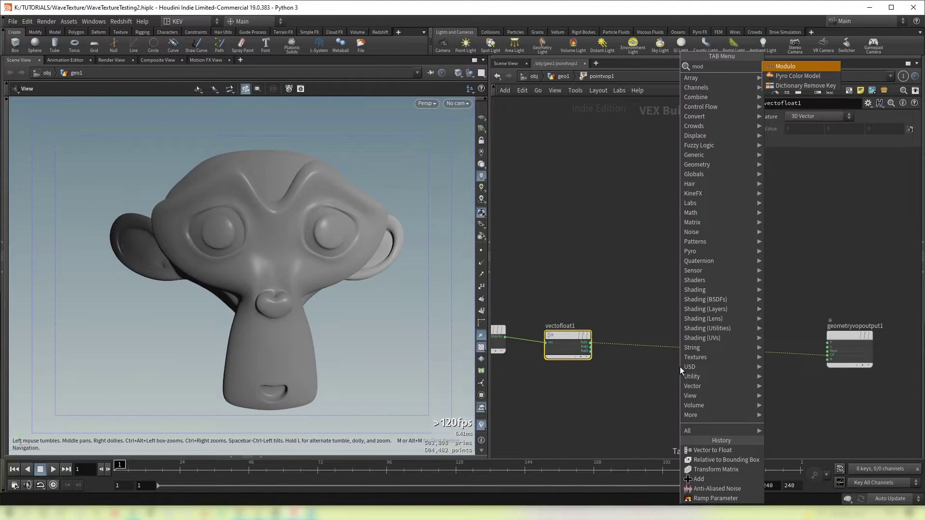
key(Return)
click(680, 366)
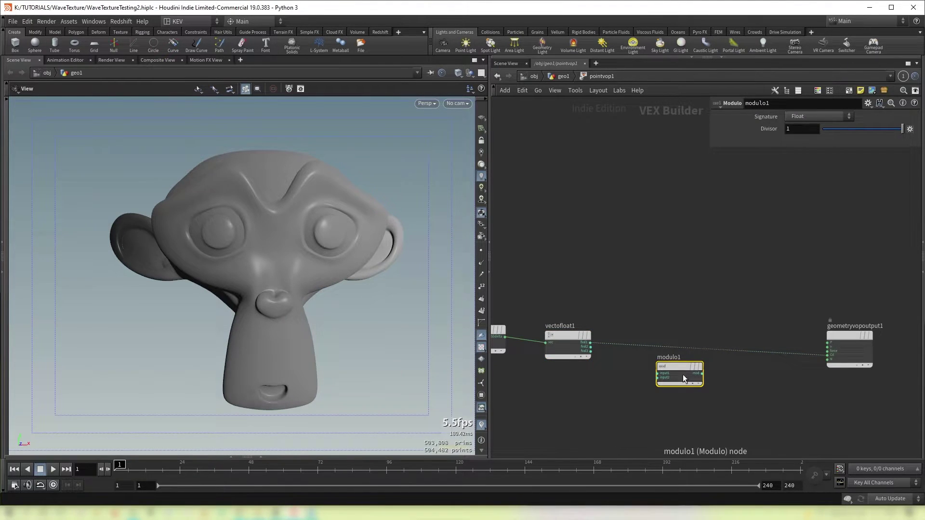
drag(677, 364, 680, 332)
scroll(675, 381, up, 2)
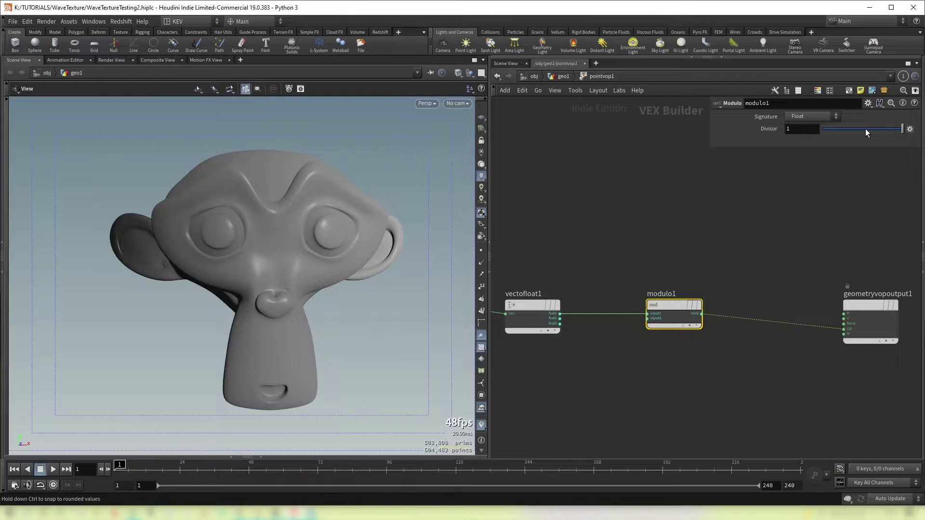
drag(845, 128, 830, 134)
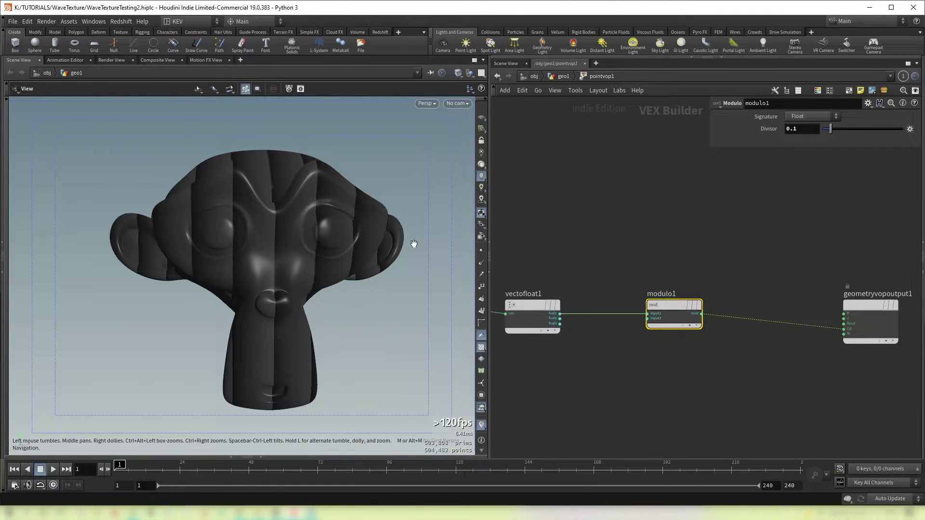
- Add a Divide node below the wire between the Vector to Float and Modulo nodes
middle_drag(679, 399, 729, 323)
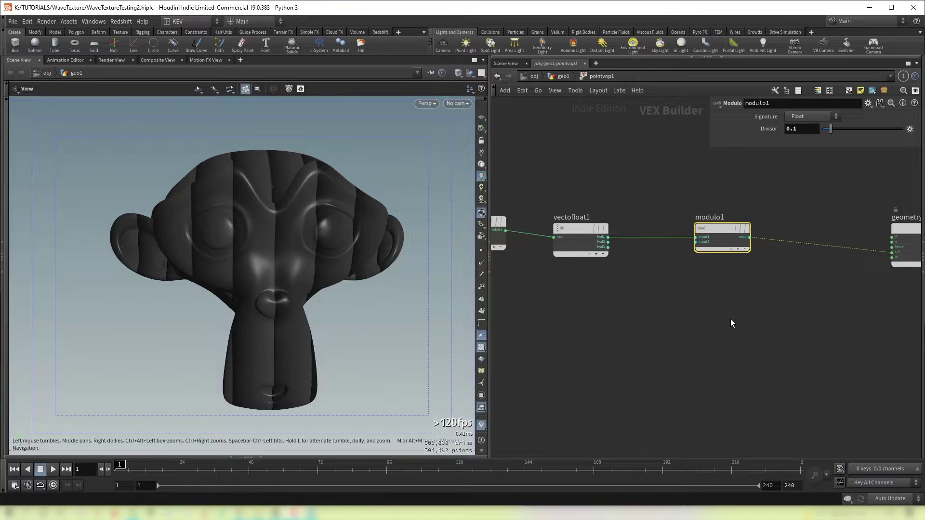
scroll(664, 324, up, 3)
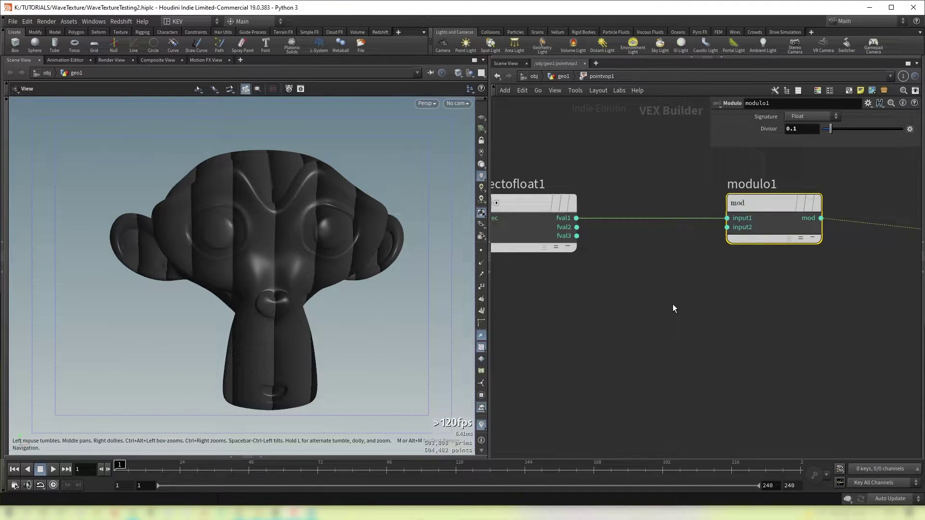
key(Tab)
text(div)
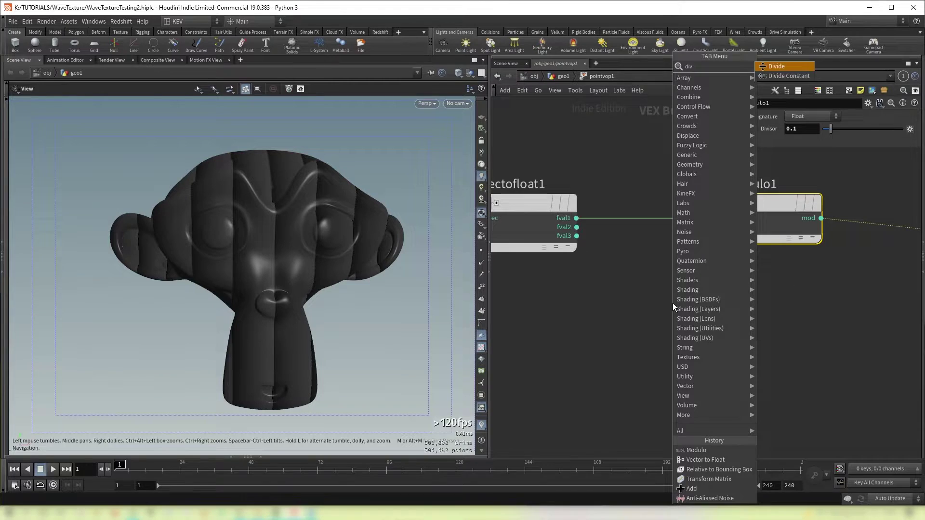
key(Return)
click(672, 303)
- Add a float Constant node with a value of 1 and connect it to the Divide node's input1
key(Tab)
text(constant)
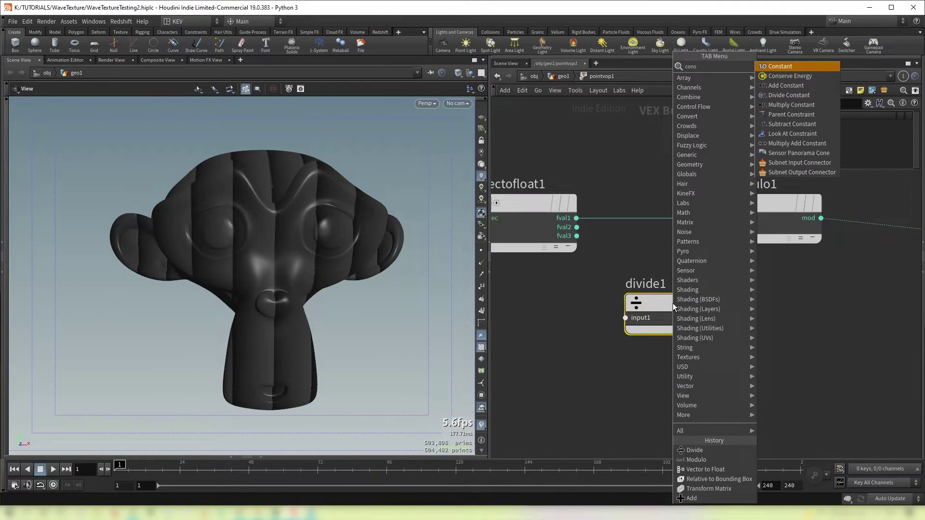
key(Return)
click(517, 293)
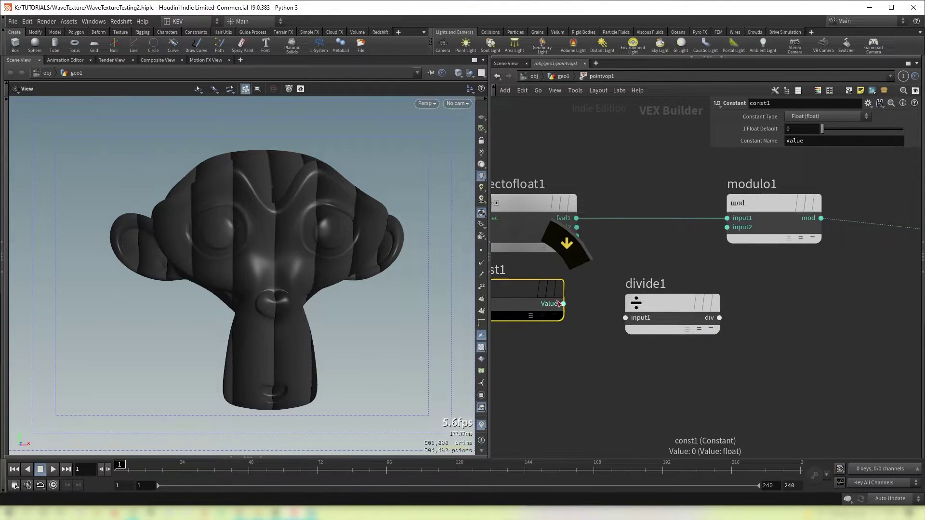
drag(562, 304, 626, 318)
middle_drag(573, 337, 658, 350)
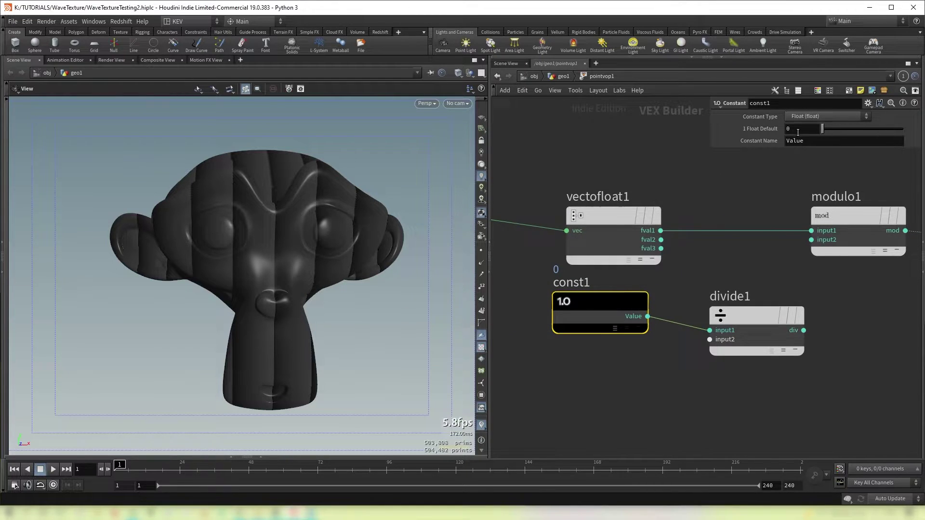
key(Return)
- Connect the Divide node's div output to input2 of the Modulo node
drag(812, 240, 782, 318)
drag(755, 318, 734, 317)
middle_drag(606, 406, 583, 367)
click(641, 370)
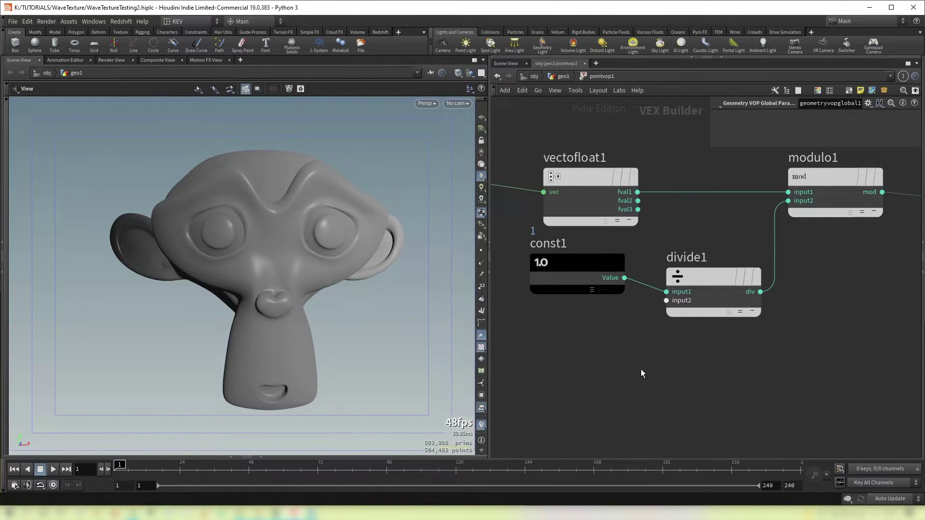
- Promote the Divide node's input2 to a parameter, expand the parameter node and place it below const1
right_click(669, 301)
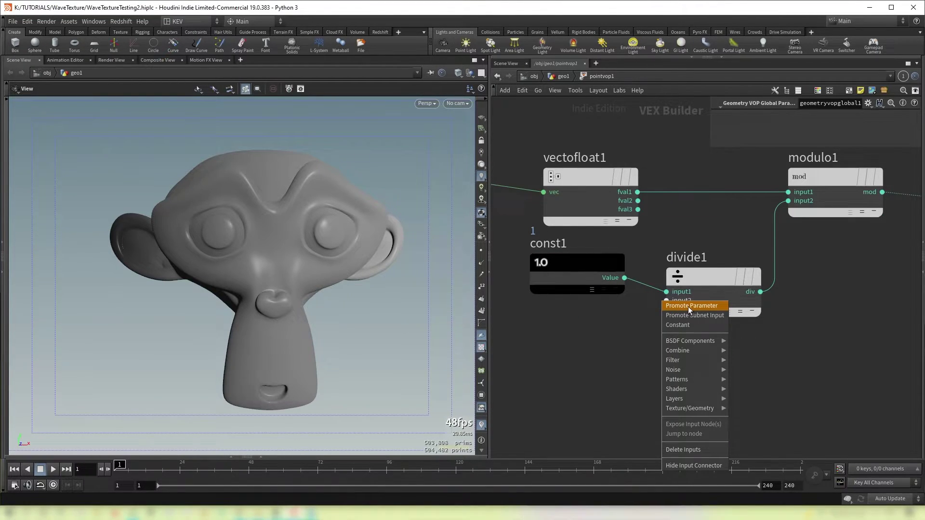
click(706, 306)
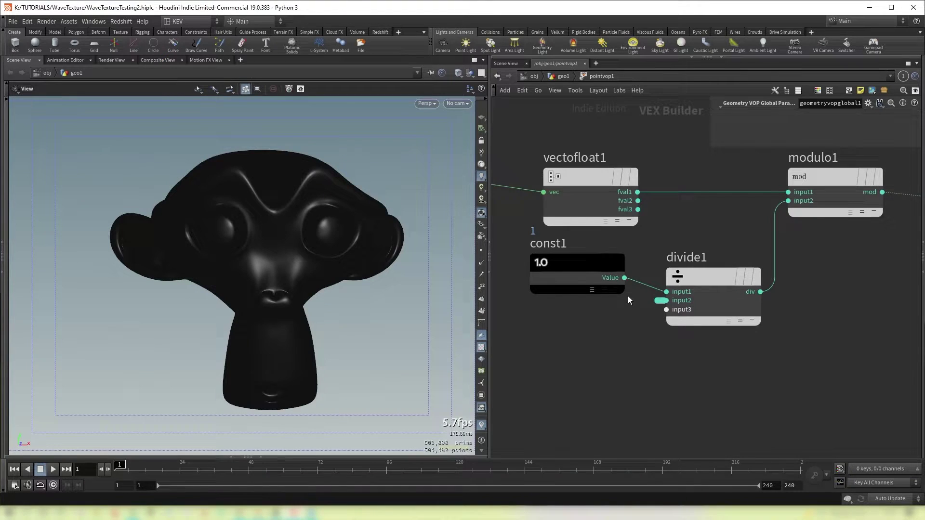
click(661, 301)
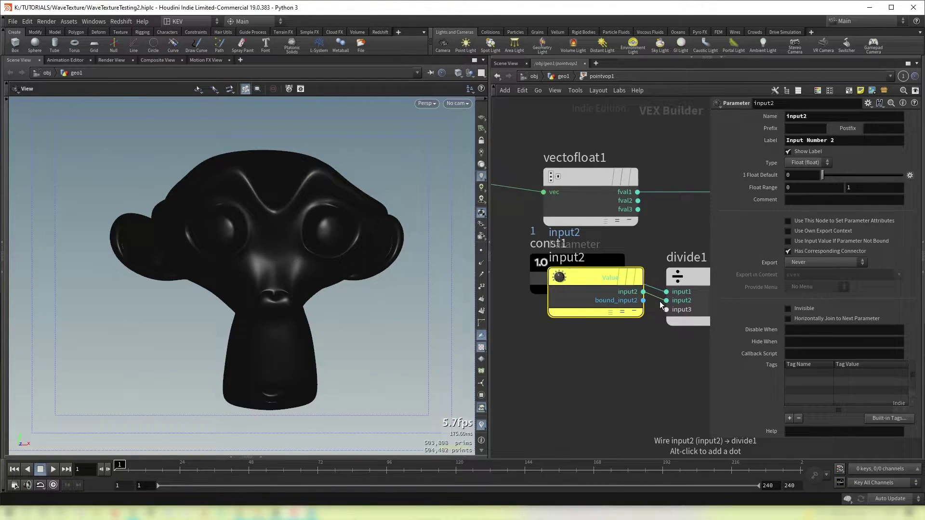
drag(586, 283, 587, 377)
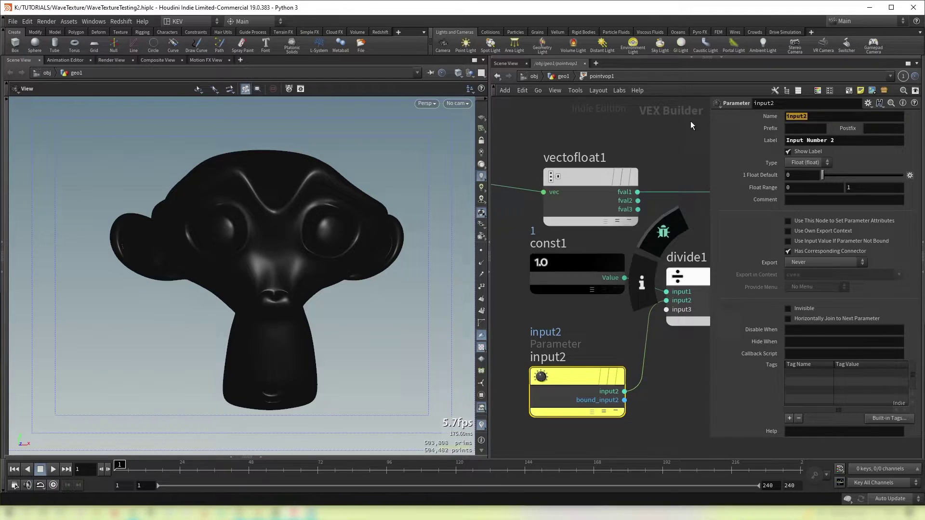
- Set both the name and the label of the promoted parameter to Bands
text(Bands)
key(Tab)
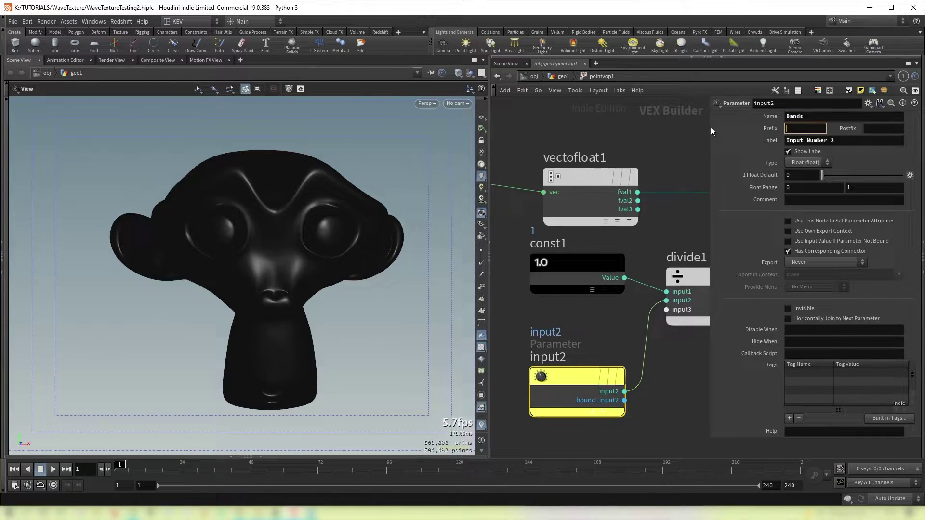
key(Tab)
text(Bands)
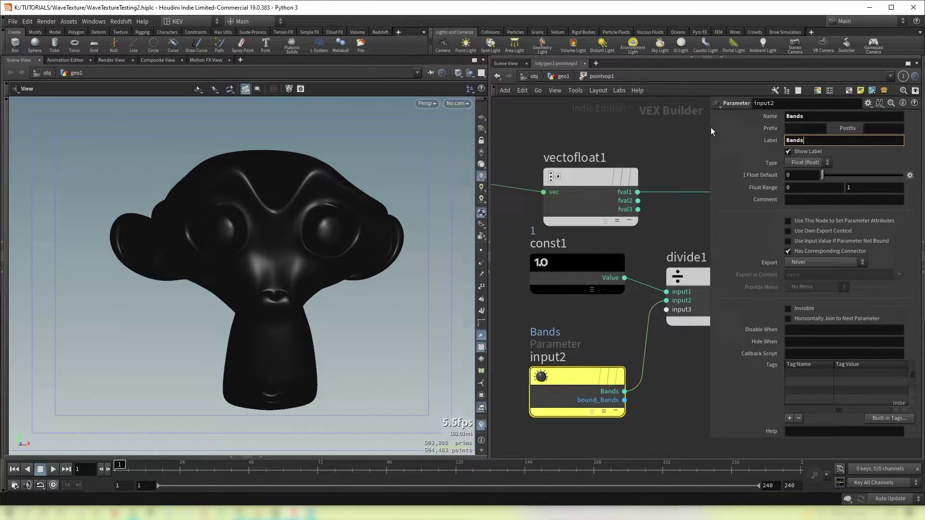
- Return to the geometry level and set pointvop1's Bands parameter first to 1 and then to 10
key(Return)
key(u)
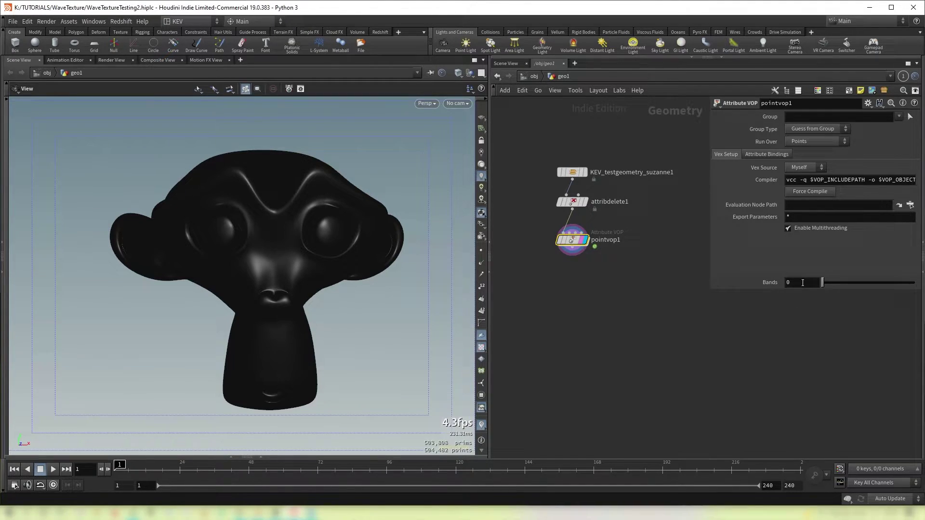
text(1)
key(Return)
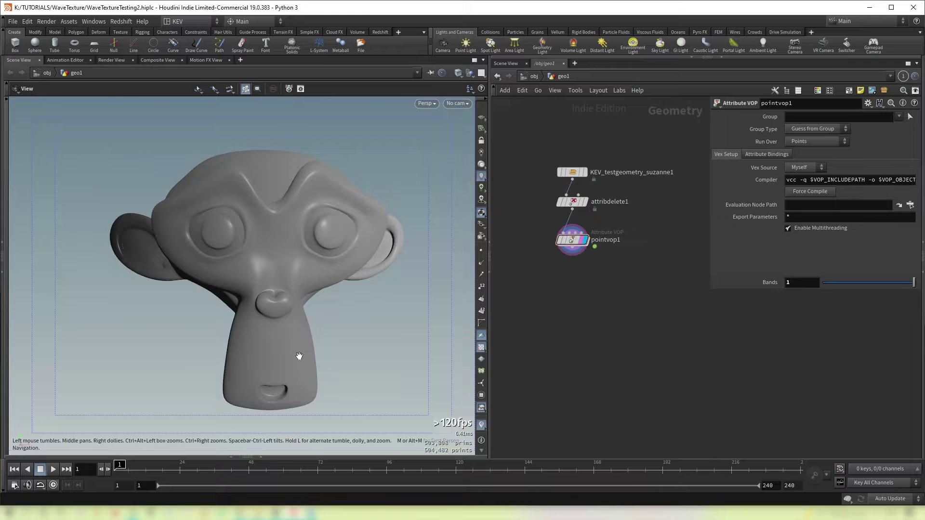
middle_drag(809, 280, 847, 270)
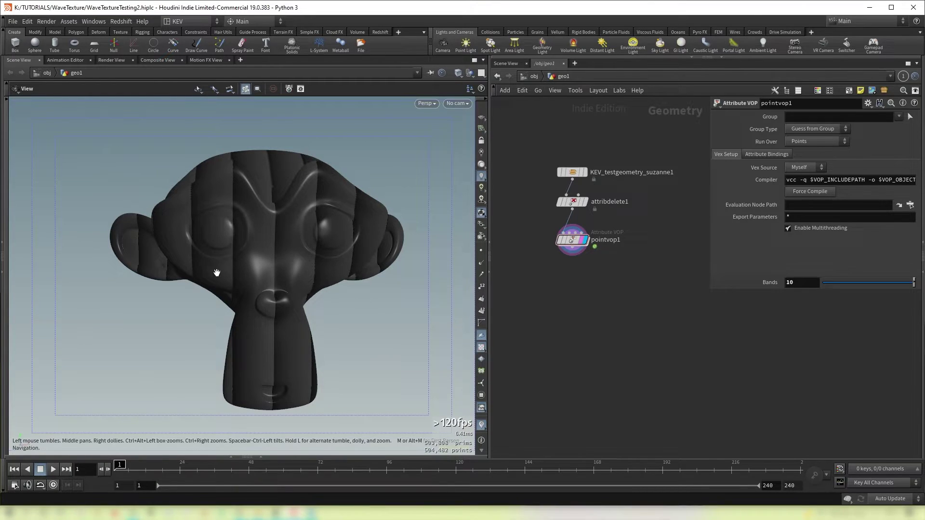
- Reopen the pointvop1 network and insert a Multiply node between the Modulo node and the Cd input of the geometry output
double_click(574, 240)
scroll(621, 367, down, 3)
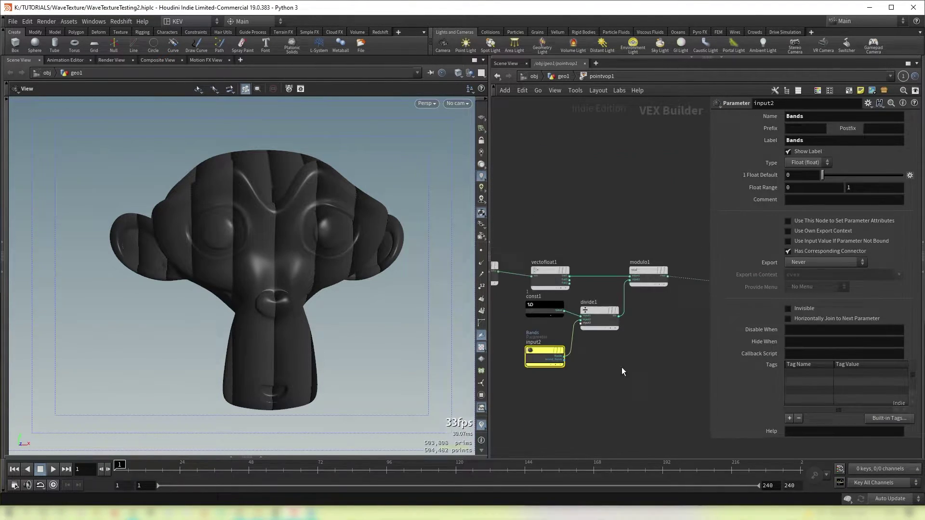
scroll(650, 299, up, 3)
key(Tab)
text(m)
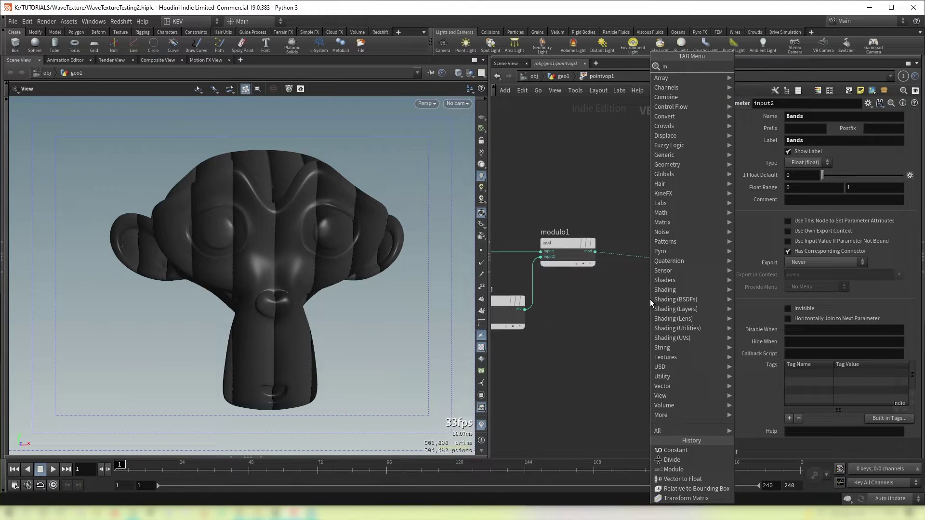
text(ult)
key(Return)
click(649, 300)
drag(649, 299, 665, 274)
- Connect the Bands parameter output to input2 of the Multiply node
middle_drag(622, 322, 712, 276)
middle_drag(600, 307, 625, 307)
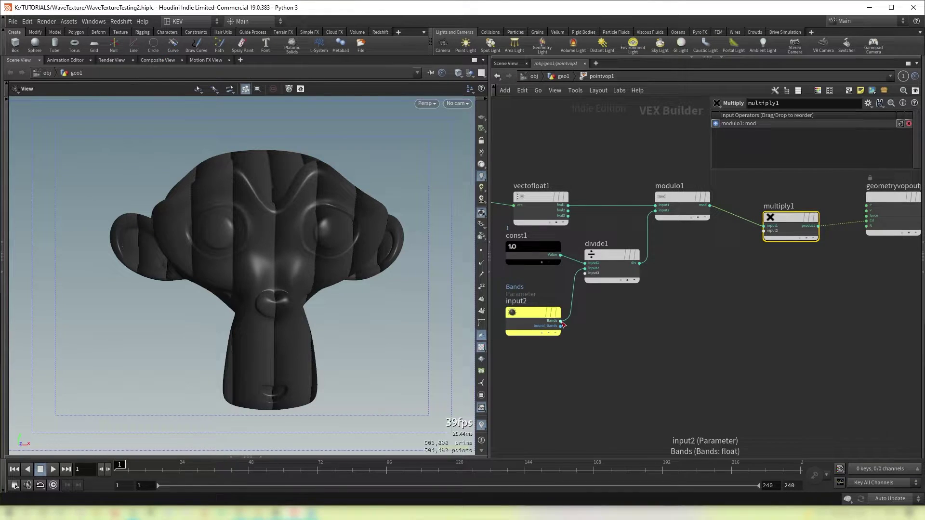
drag(560, 321, 765, 231)
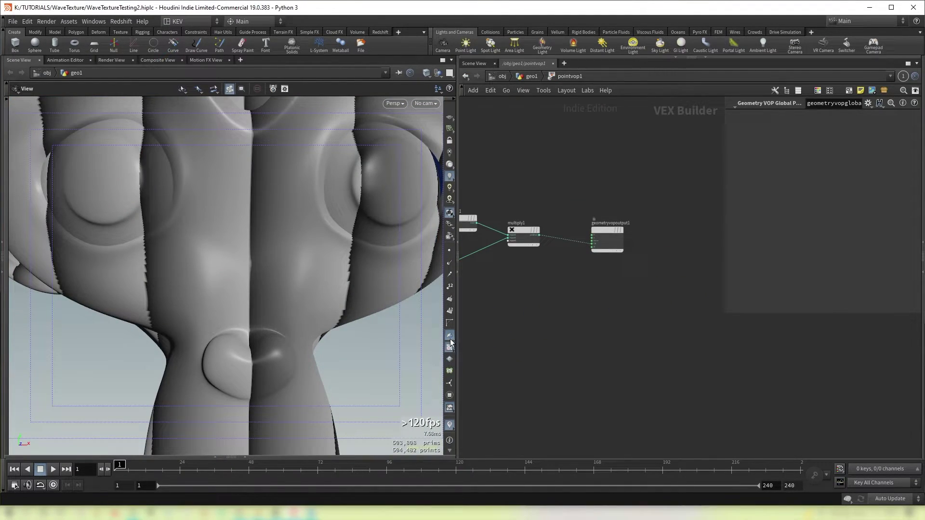
- Insert a Ramp Parameter node on the wire between the Multiply node and the geometry output's Cd input
scroll(576, 239, up, 3)
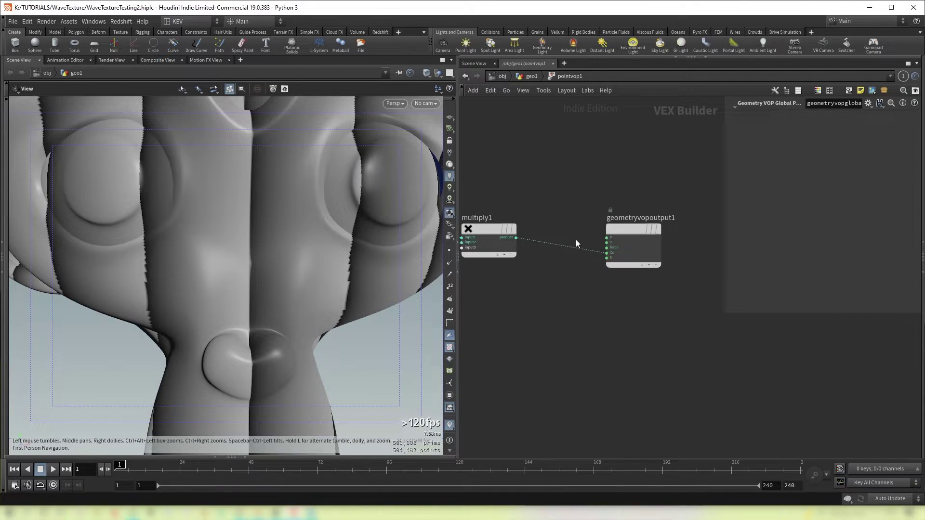
key(Tab)
text(ramp)
key(Down)
key(Down)
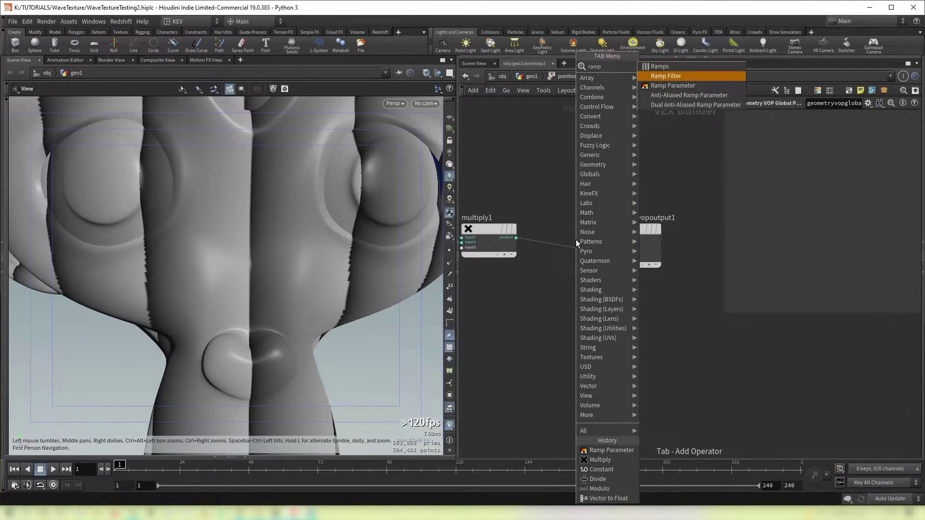
key(Return)
click(576, 239)
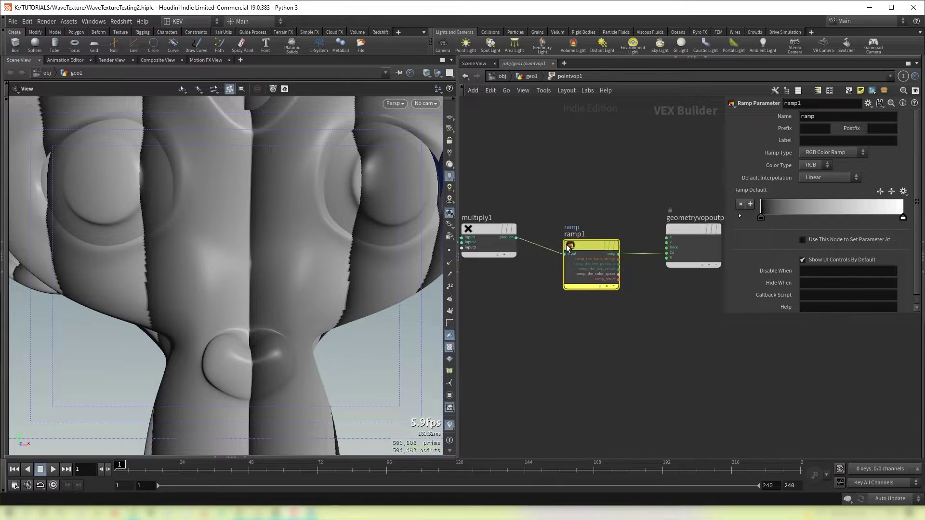
- On pointvop1's ramp, move the white point to about 0.47 and add a black point at position 1
click(528, 76)
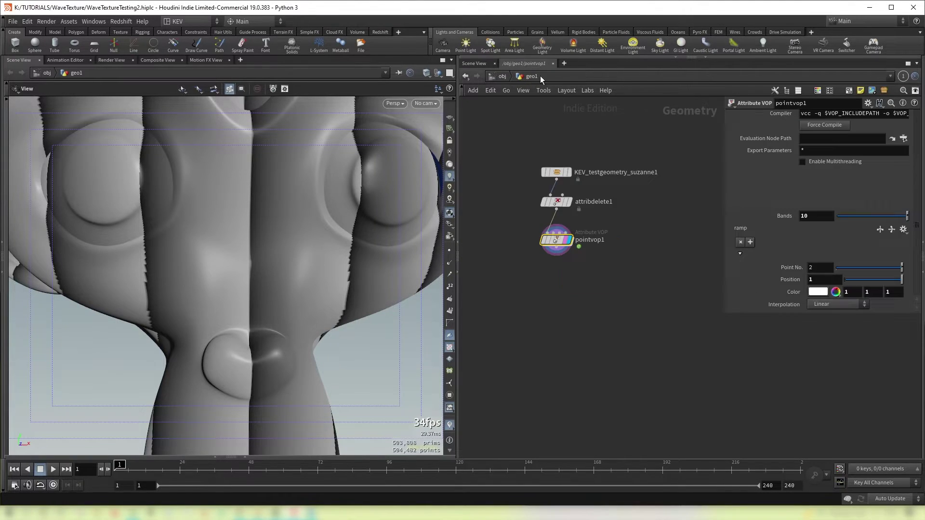
drag(895, 256, 828, 256)
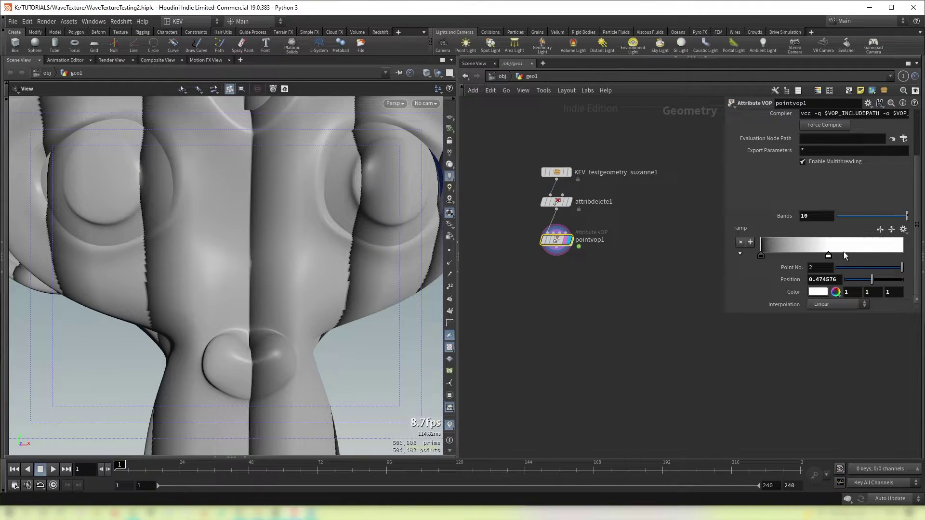
click(867, 254)
click(819, 292)
click(741, 333)
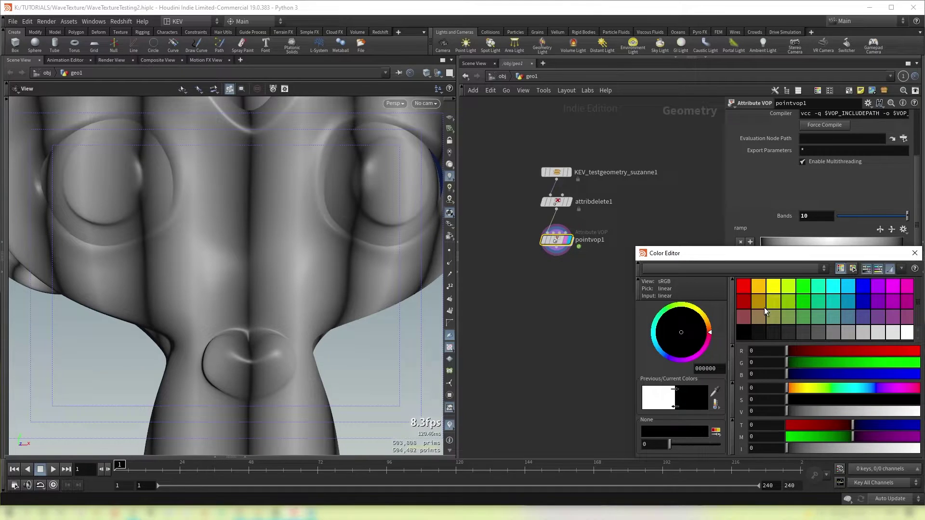
click(914, 254)
drag(251, 256, 337, 263)
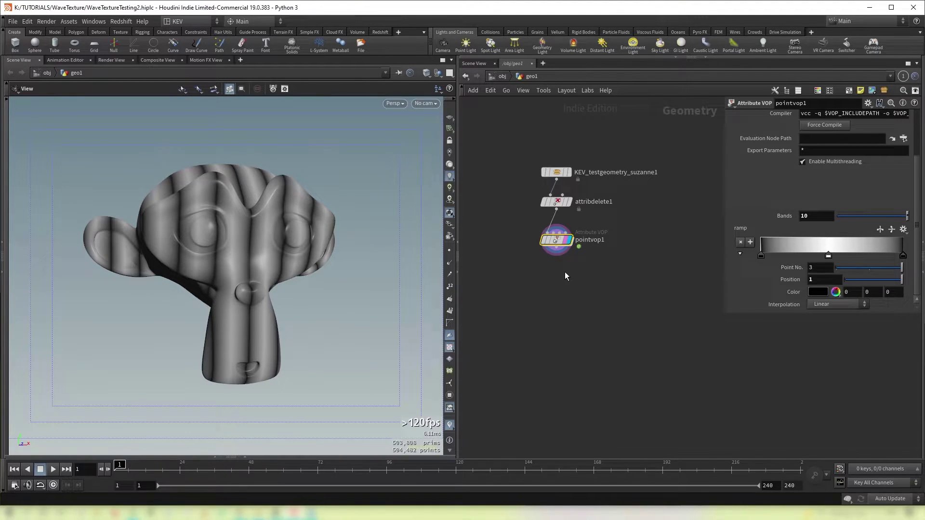
- Reopen the pointvop1 network and move the geometry global parameters node farther from relbbox1 to make room between them
double_click(556, 239)
middle_drag(583, 312, 655, 320)
scroll(655, 320, down, 5)
middle_drag(602, 345, 687, 343)
middle_drag(529, 321, 595, 330)
scroll(594, 329, up, 4)
scroll(577, 233, up, 2)
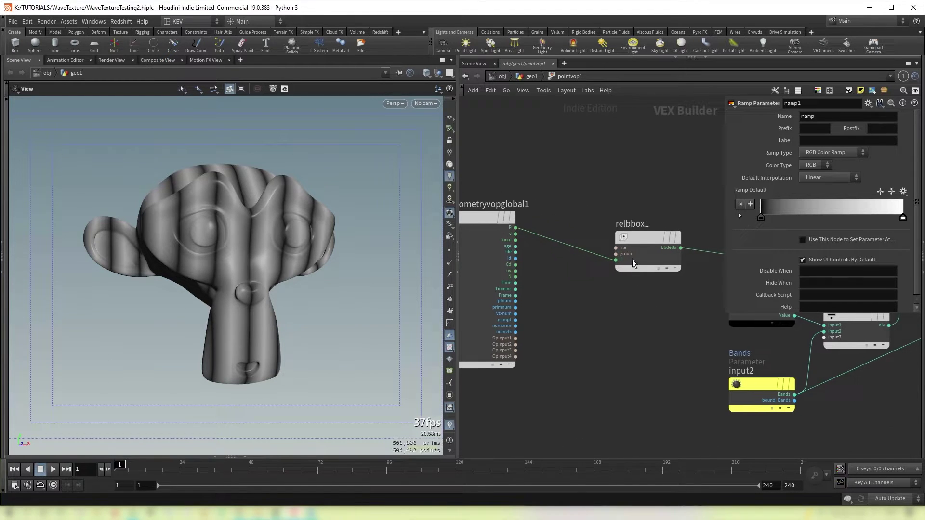
mouse_move(629, 236)
middle_drag(539, 171, 617, 179)
scroll(618, 179, down, 4)
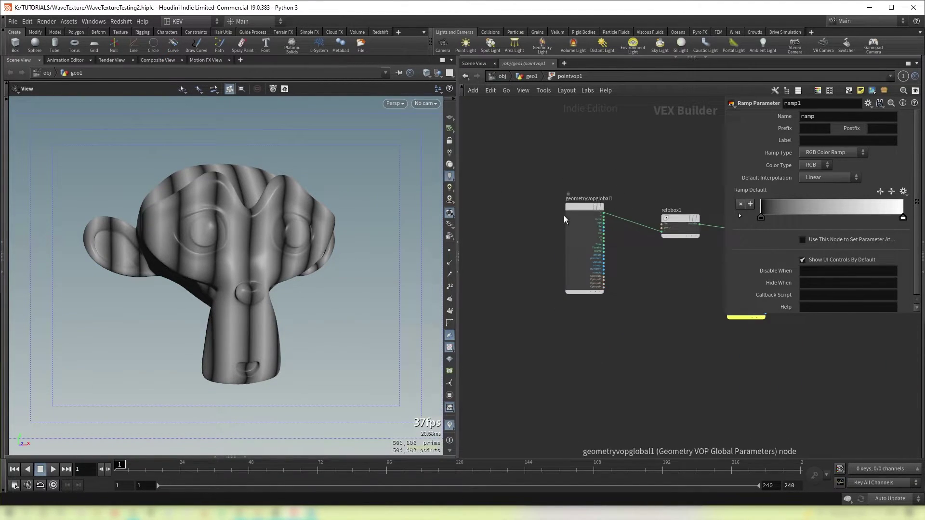
drag(568, 207, 500, 207)
- Add an Anti-Aliased Noise node with its pos input fed by the global P output
key(Tab)
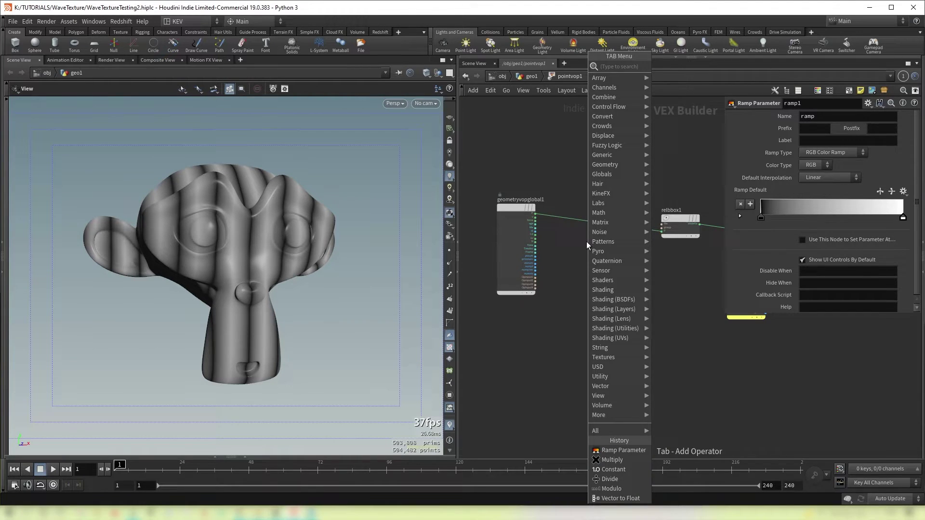
text(aano)
key(Return)
click(586, 242)
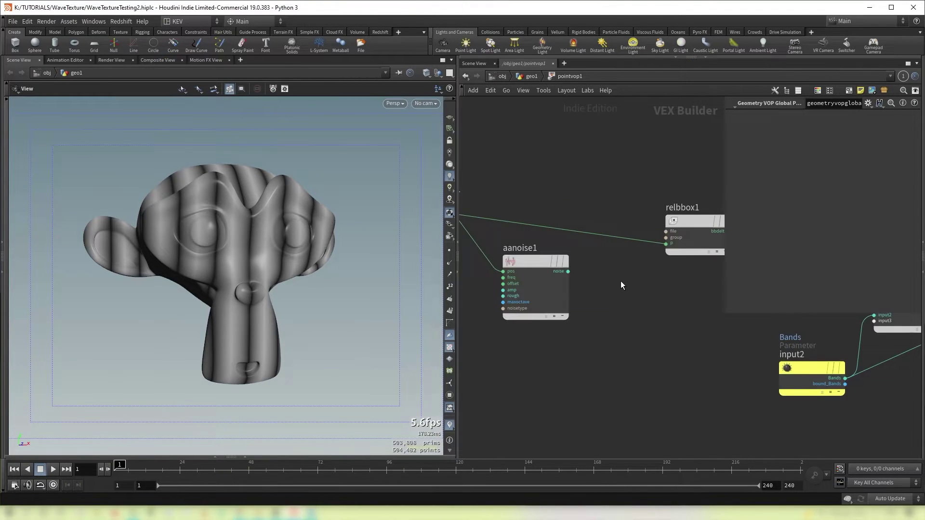
- Insert an Add node on the wire between global P and relbbox1, and connect the noise output to its input2
key(Tab)
text(ad)
key(Return)
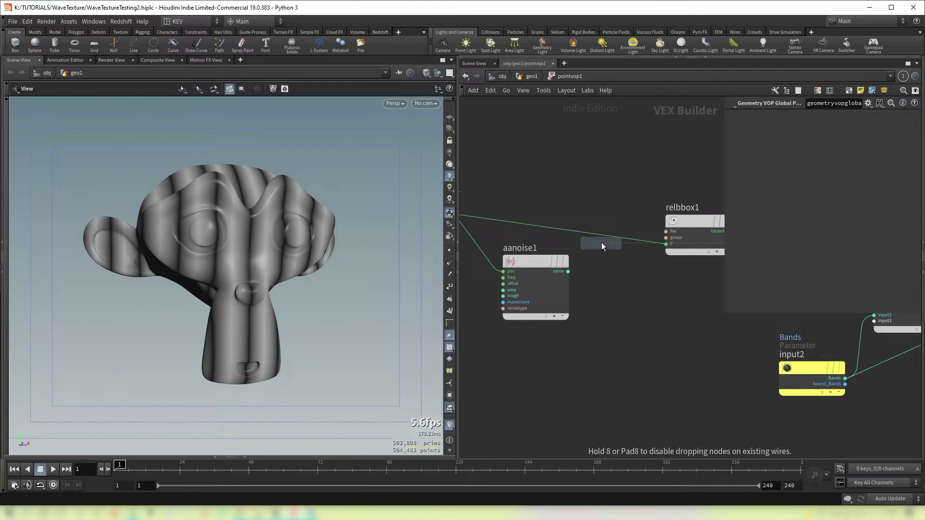
click(616, 240)
drag(583, 252, 568, 272)
middle_drag(560, 325, 605, 320)
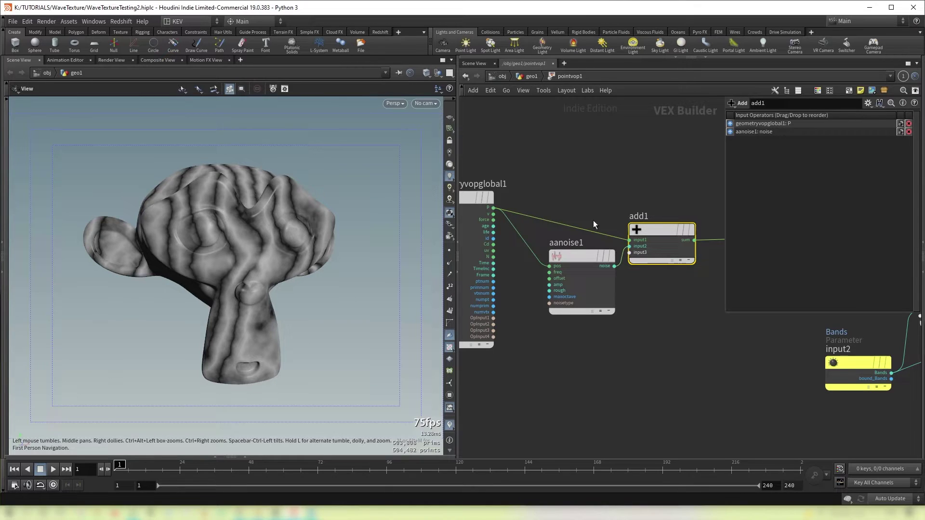
- Create input parameters for the Anti-Aliased Noise node, shifting it slightly away from the Add node
middle_drag(661, 310, 689, 310)
drag(607, 257, 593, 256)
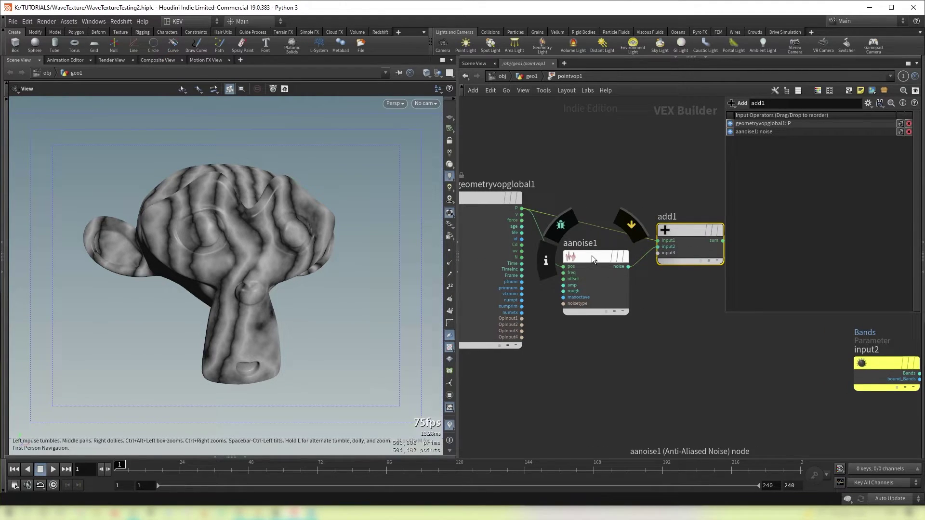
click(591, 257)
right_click(591, 257)
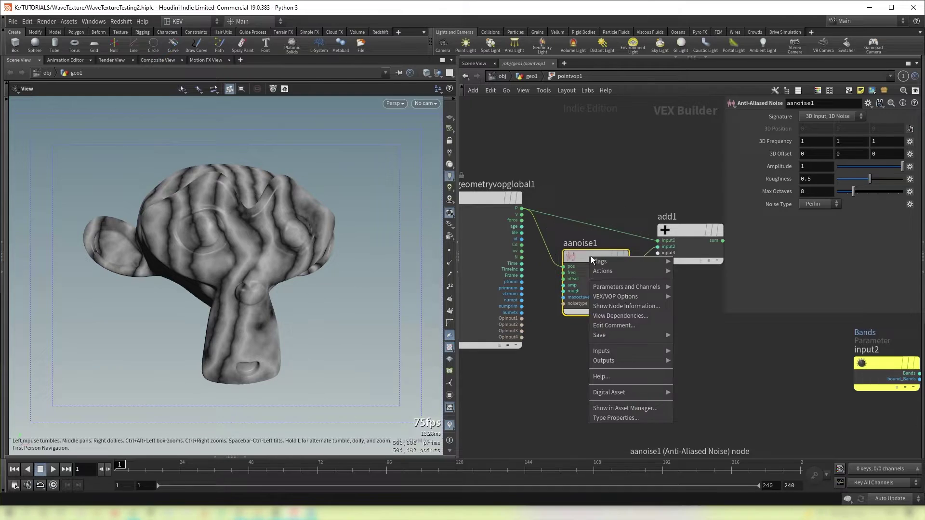
mouse_move(620, 297)
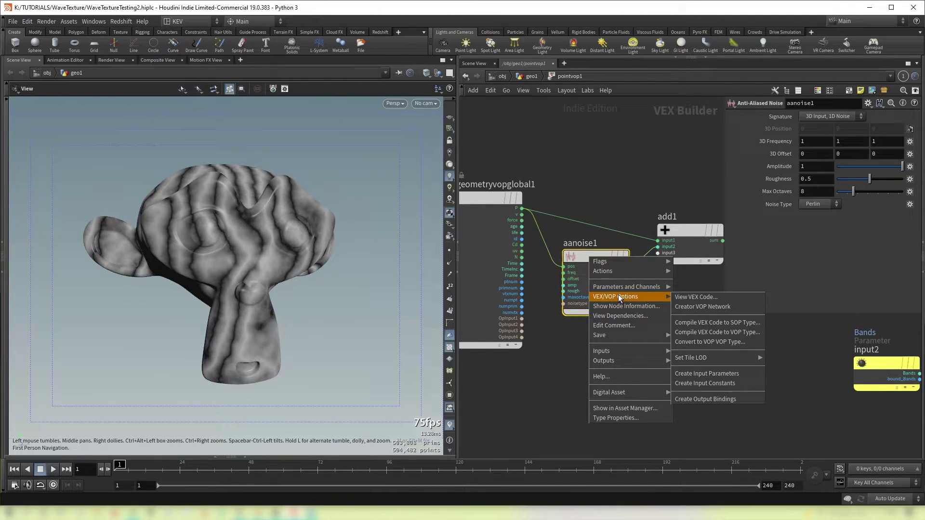
click(725, 372)
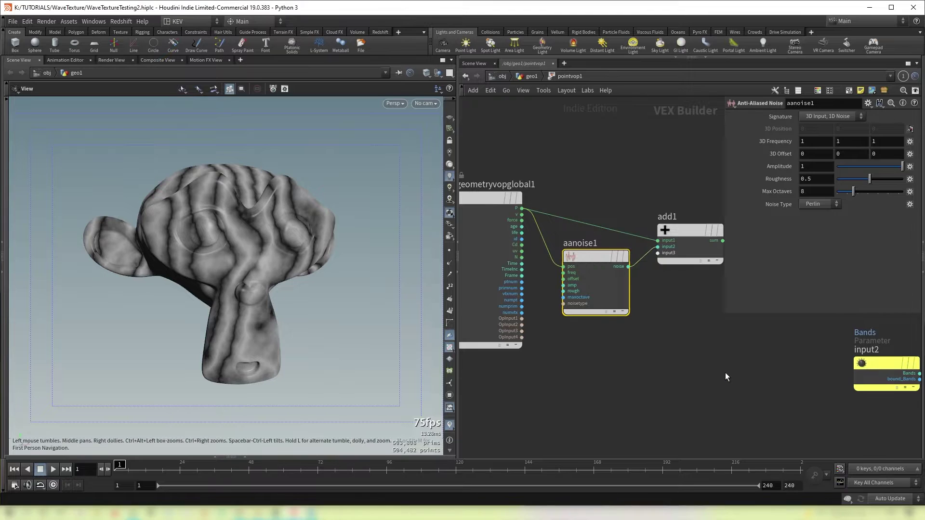
- At the geometry level, set pointvop1's noise Roughness to 0 and all three Frequency values to 5.5
click(532, 76)
scroll(834, 252, down, 4)
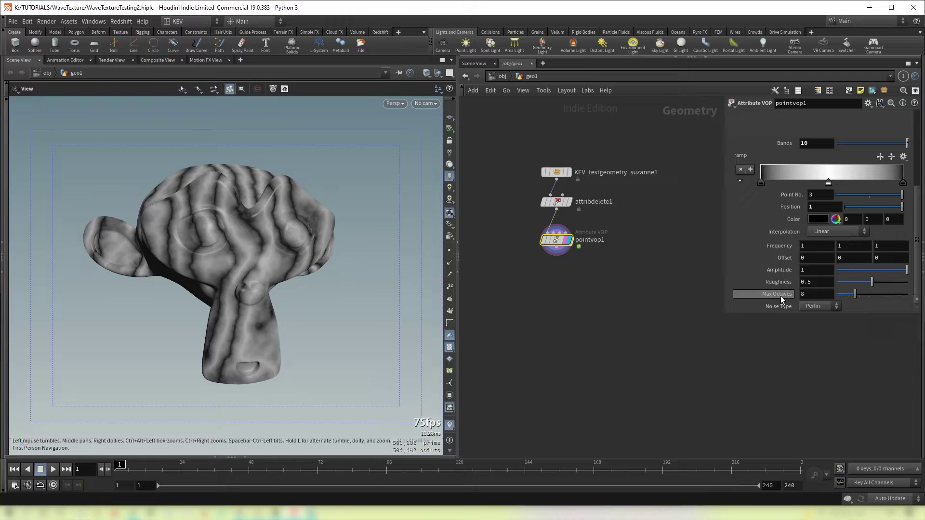
click(837, 282)
mouse_move(904, 271)
mouse_down()
mouse_move(871, 271)
mouse_move(908, 271)
mouse_up()
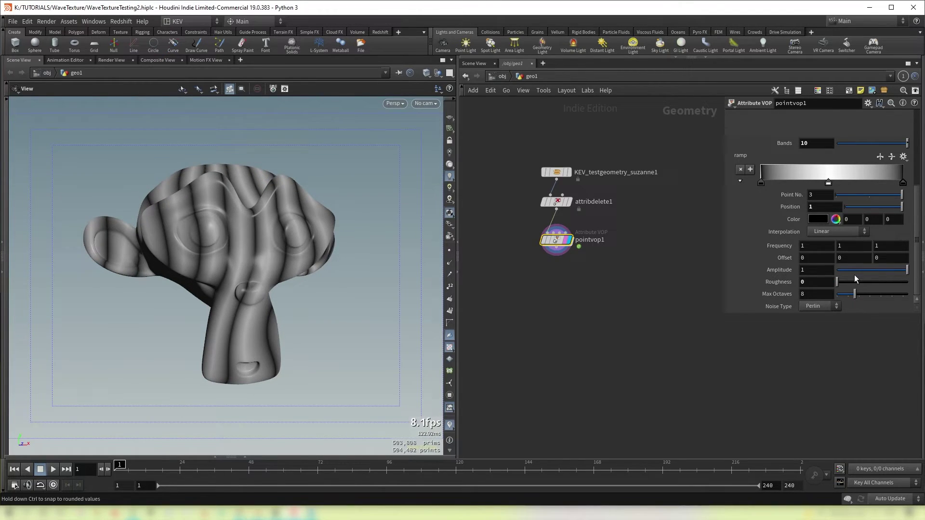
middle_drag(779, 245, 863, 286)
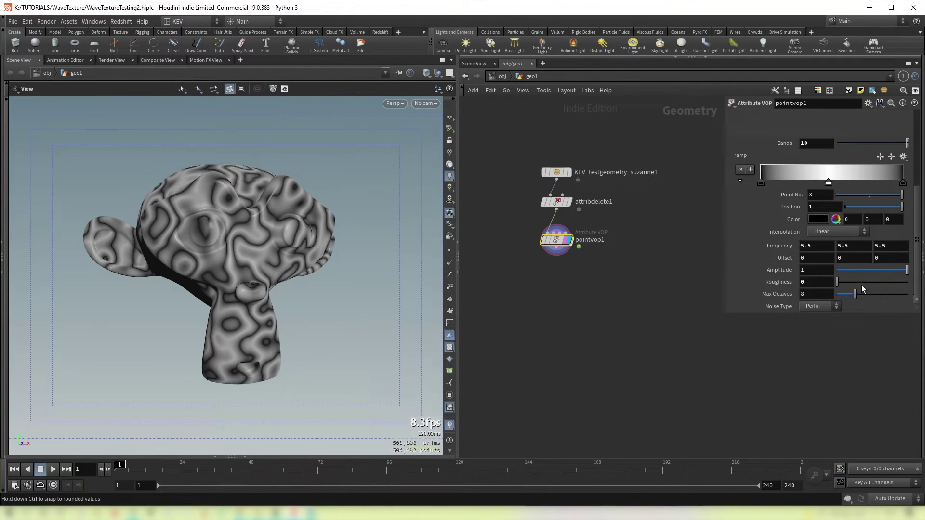
middle_drag(852, 256, 819, 262)
key(ctrl+z)
key(ctrl+z)
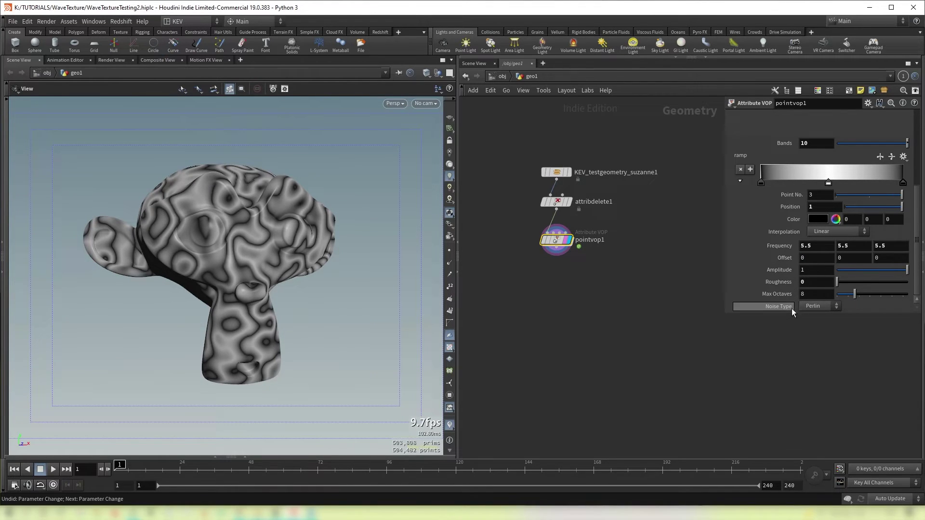
- Set pointvop1's noise Amplitude to 0
drag(839, 281, 907, 284)
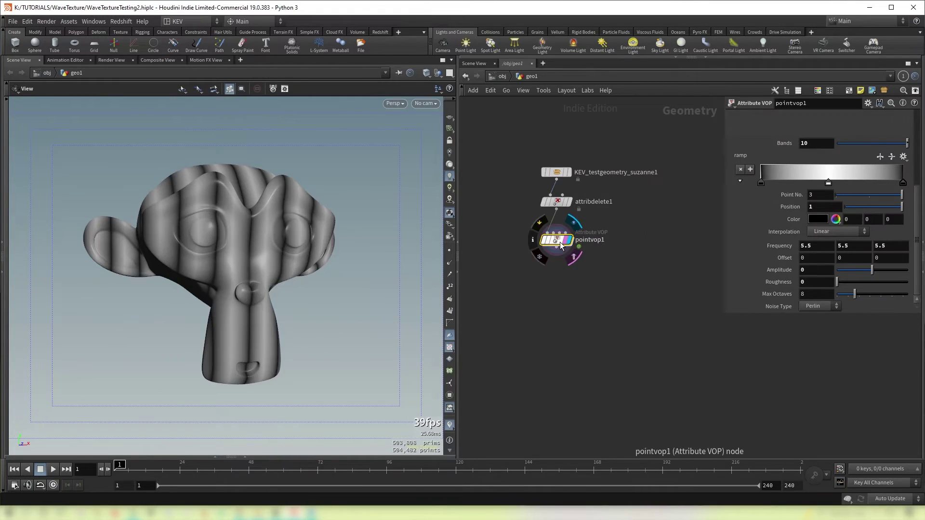
- Reopen the pointvop1 network and shift the Modulo, Multiply, ramp and output nodes away from vectofloat1 to make room
double_click(557, 241)
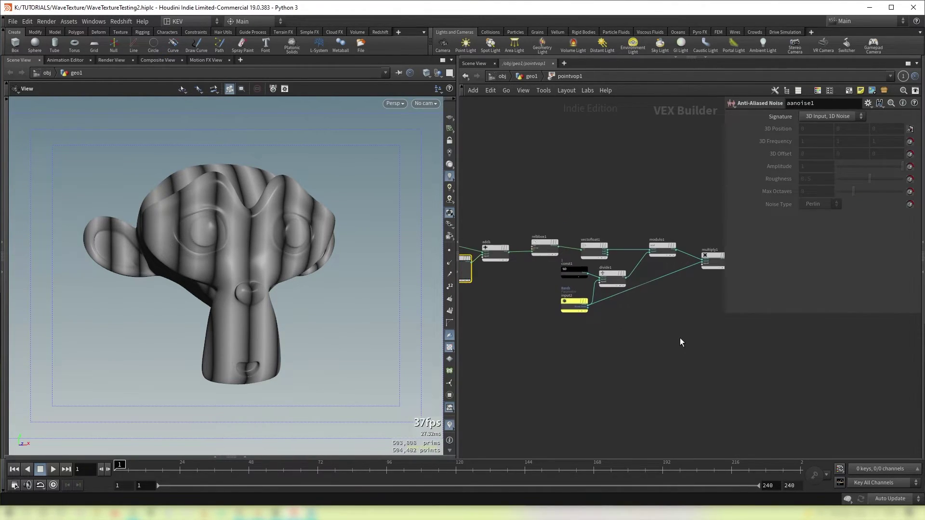
scroll(640, 205, down, 3)
drag(590, 207, 657, 266)
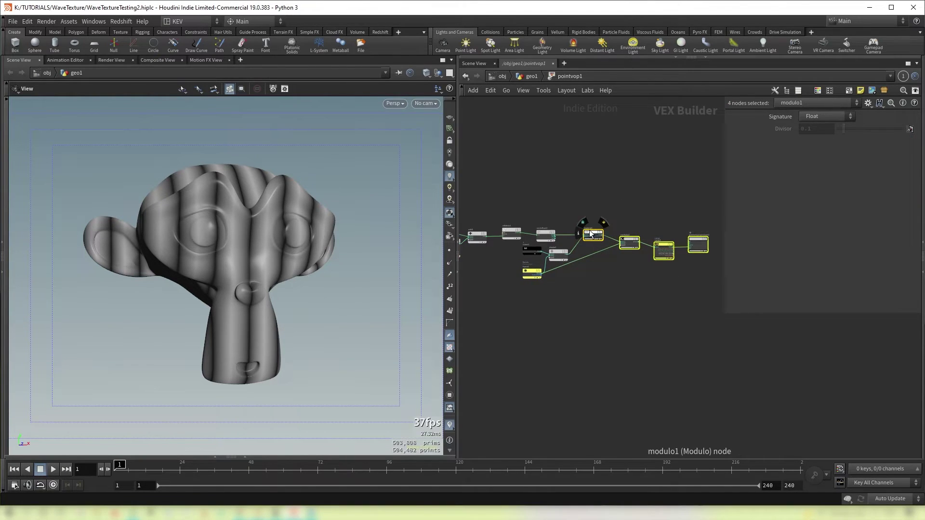
drag(594, 234, 648, 236)
scroll(553, 230, up, 6)
- Insert an Add node on the wire between vectofloat1's fval1 output and the Modulo node
click(519, 234)
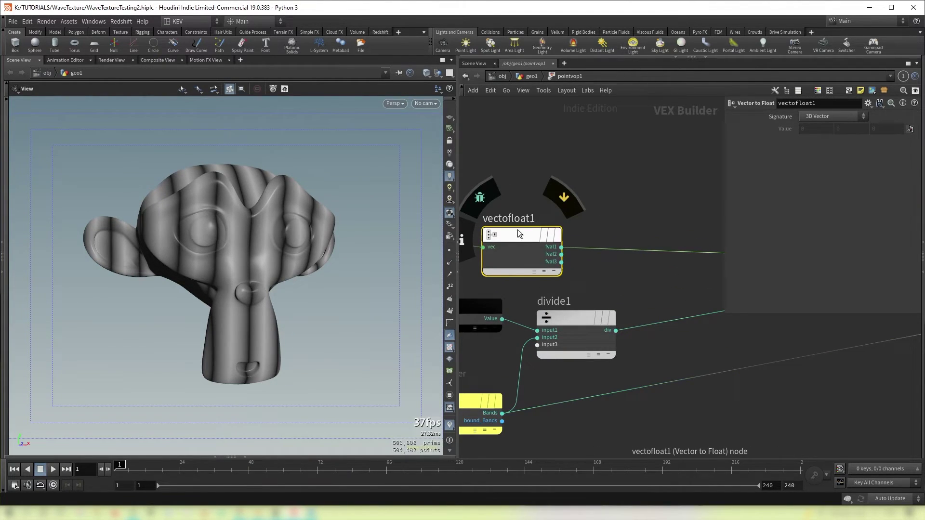
scroll(536, 238, down, 3)
key(Tab)
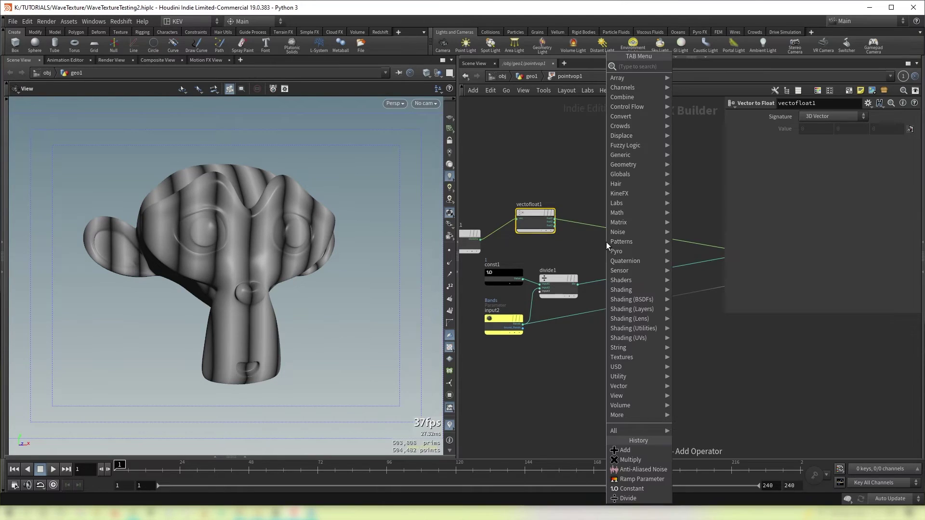
text(add)
key(Return)
click(608, 234)
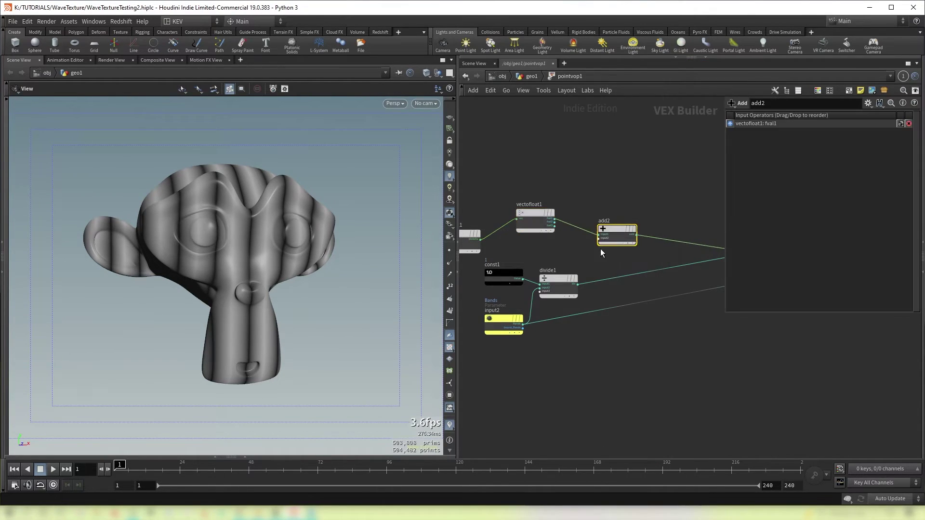
- Promote the second input of add2 to a parameter
scroll(600, 246, up, 4)
right_click(599, 232)
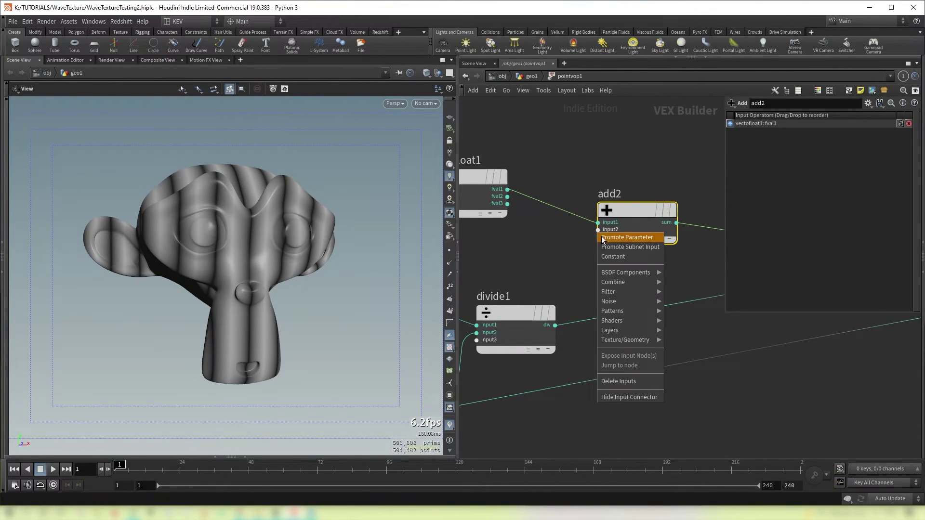
click(626, 238)
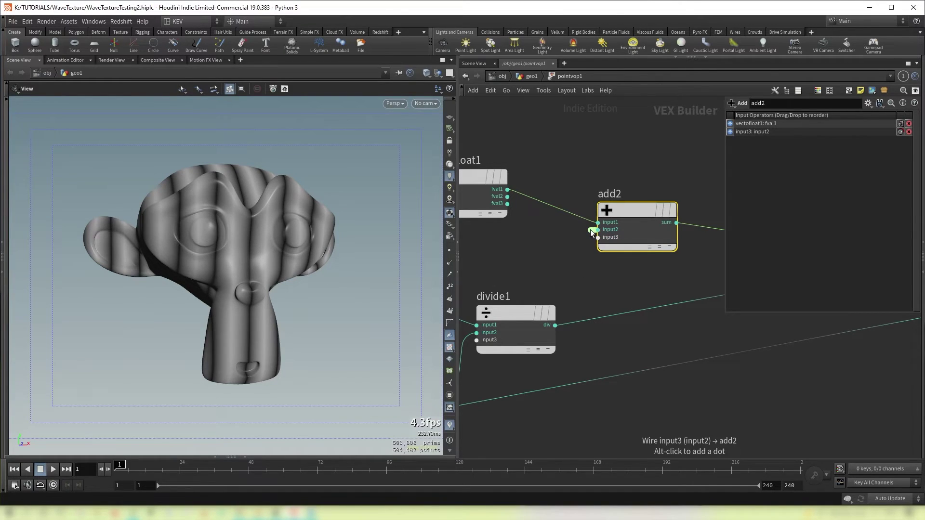
- Set the name and label of add2's promoted parameter to Offset, and move vectofloat1 up to clear space around it
double_click(826, 115)
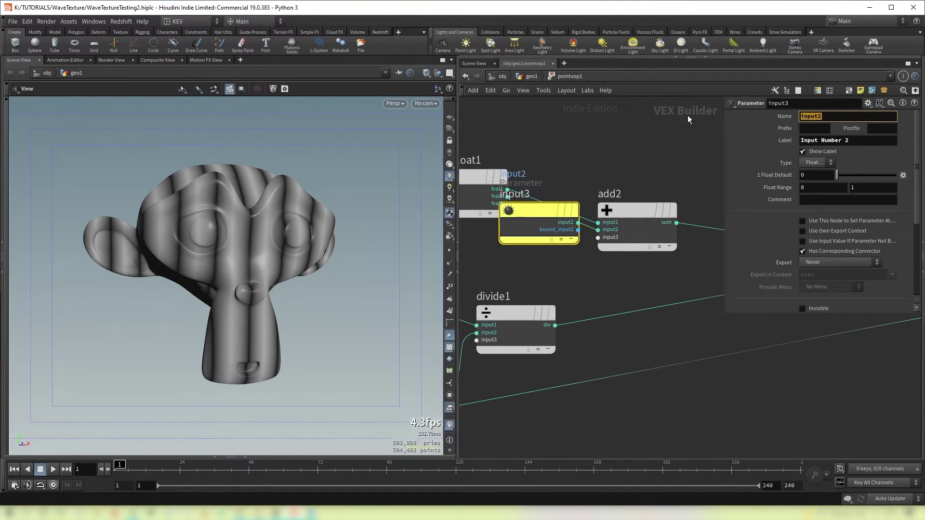
text(Offset)
key(Tab)
key(Tab)
key(Tab)
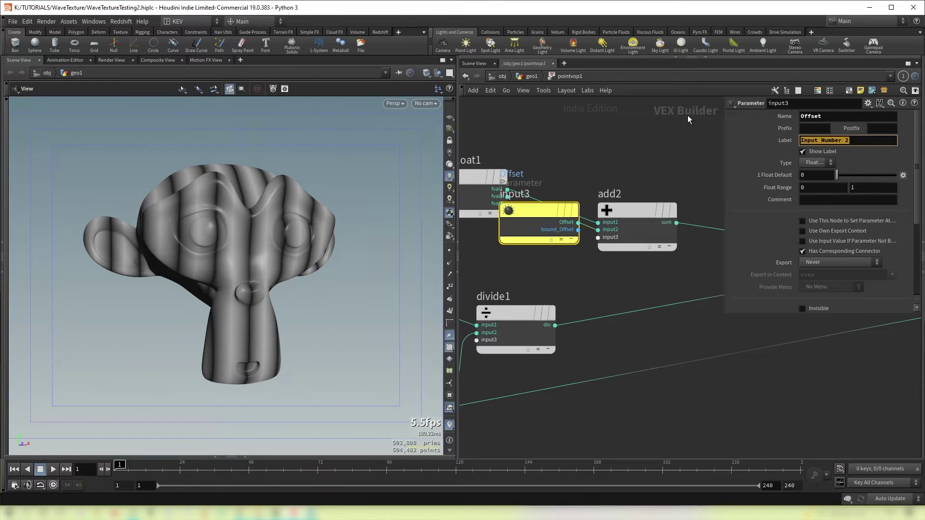
text(Offset)
key(Return)
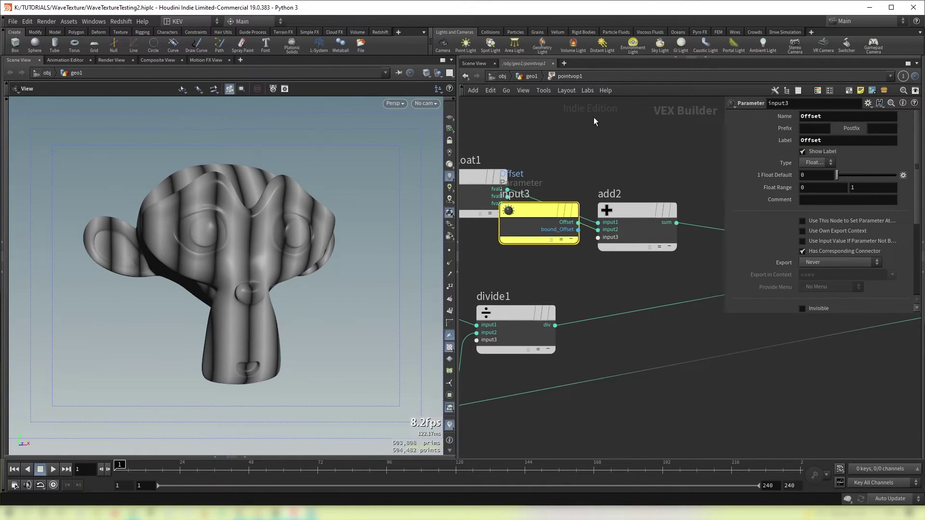
scroll(645, 241, down, 4)
drag(525, 203, 540, 162)
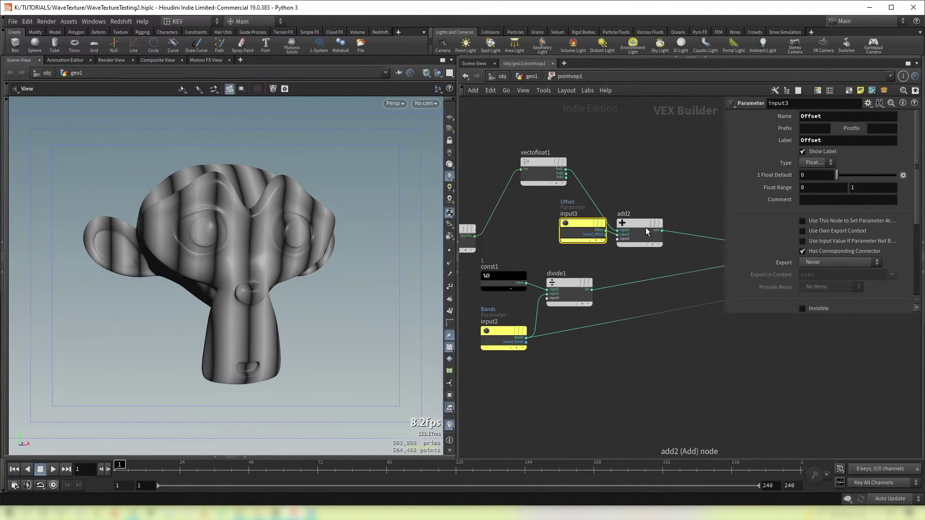
- At the geometry level, try pointvop1's band Offset at about 0.815 and undo the change
key(u)
drag(839, 306, 870, 315)
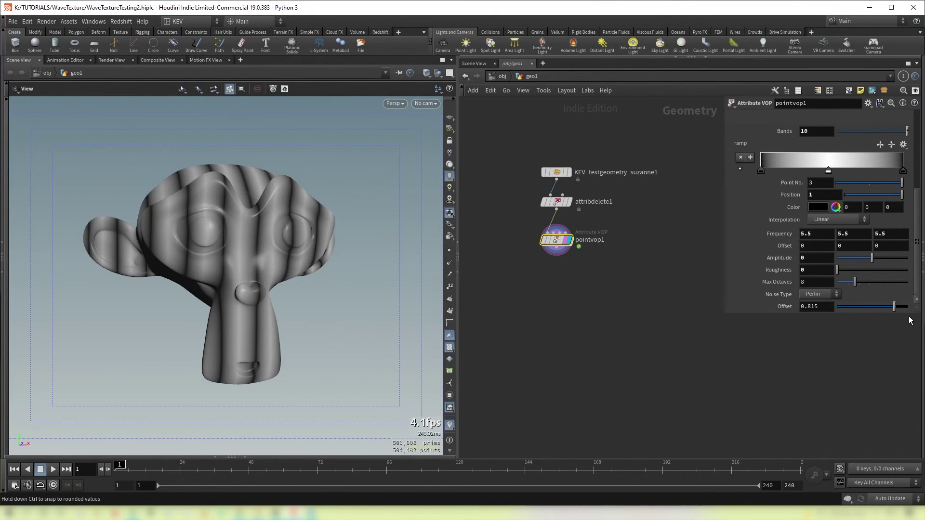
key(ctrl+z)
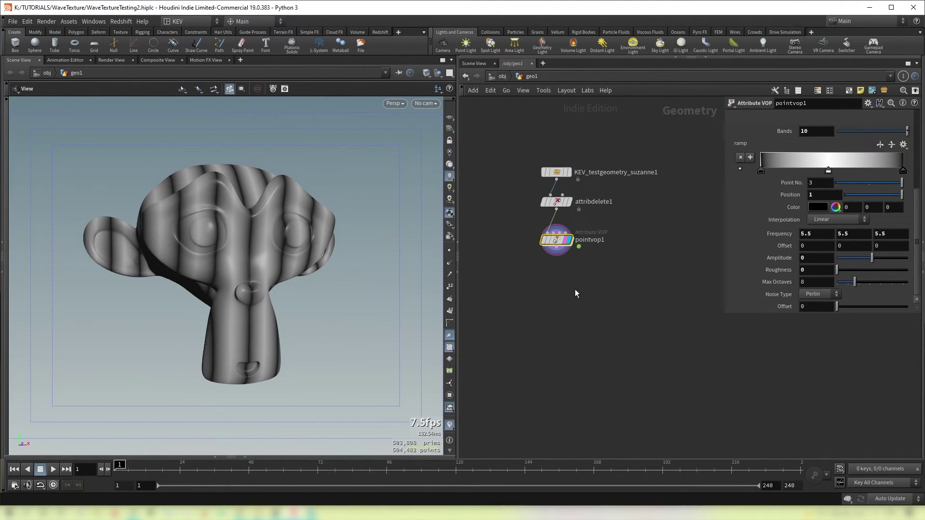
- Reopen the pointvop1 network and move the geometry global input node away from aanoise1 to make room
double_click(560, 243)
middle_drag(547, 320, 728, 316)
scroll(608, 318, down, 4)
middle_drag(601, 308, 669, 332)
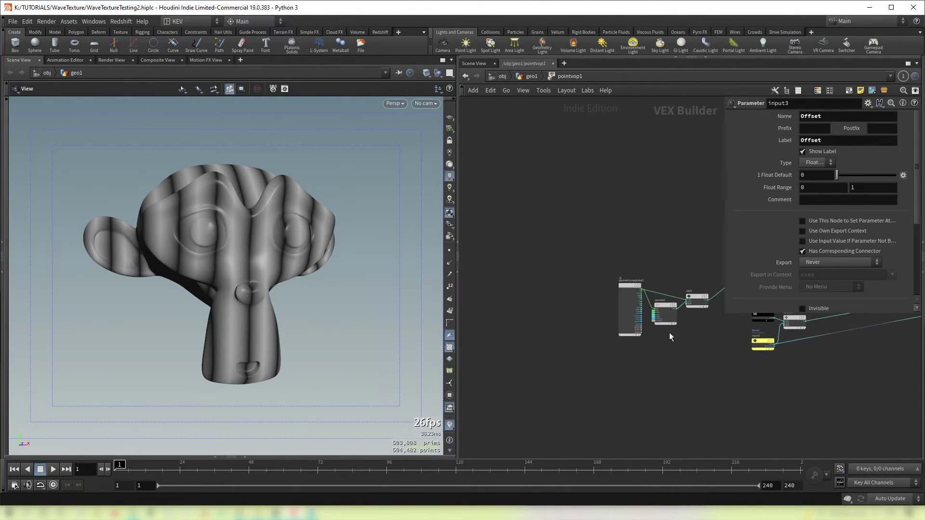
scroll(636, 289, up, 2)
drag(619, 280, 537, 265)
scroll(633, 260, up, 3)
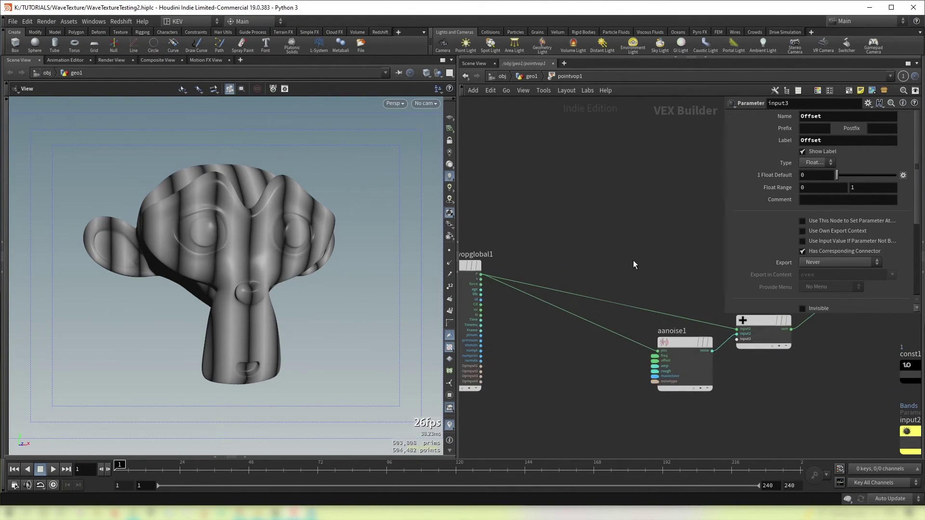
- Add a Transform Matrix node above aanoise1
key(Tab)
mouse_move(634, 164)
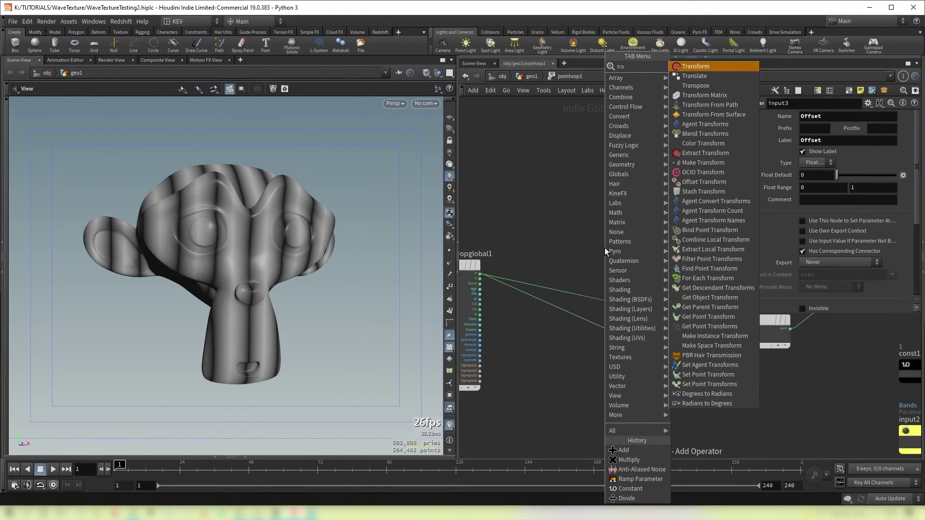
click(728, 103)
click(638, 218)
scroll(613, 256, up, 2)
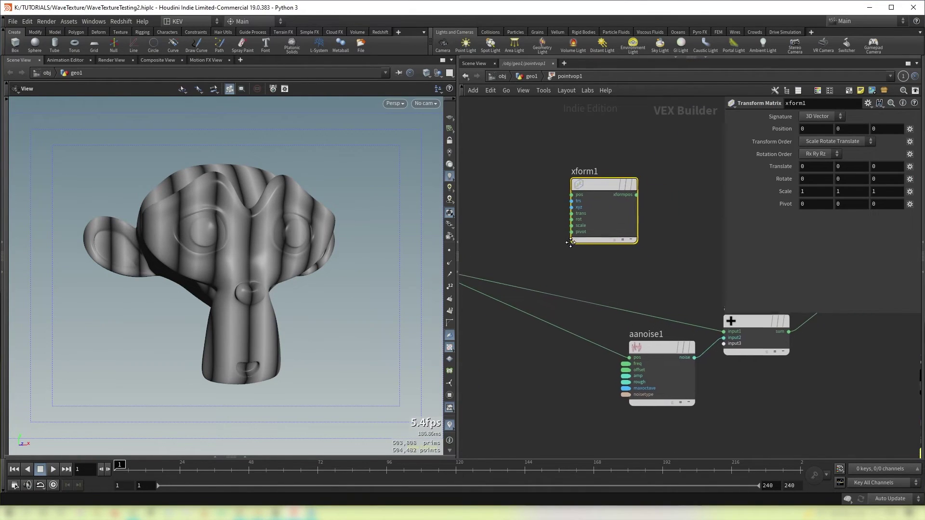
- Wire the global P output into xform1's pos input and xform1's xformpos output into add1's first input
mouse_move(491, 309)
mouse_down()
mouse_move(542, 276)
mouse_move(645, 238)
mouse_up()
middle_drag(702, 332, 586, 287)
drag(596, 193, 680, 307)
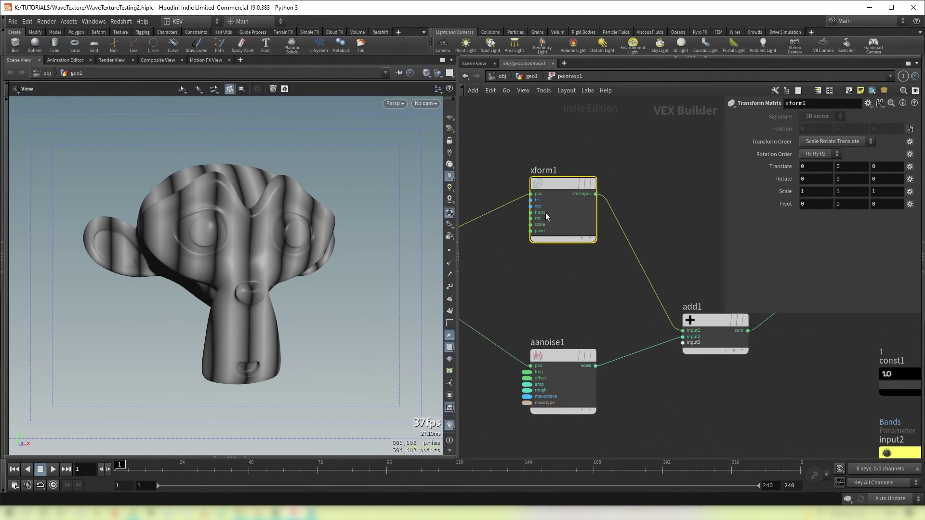
- Try out xform1's Translate and Z Rotate values on the bands, undoing each change
scroll(496, 255, up, 3)
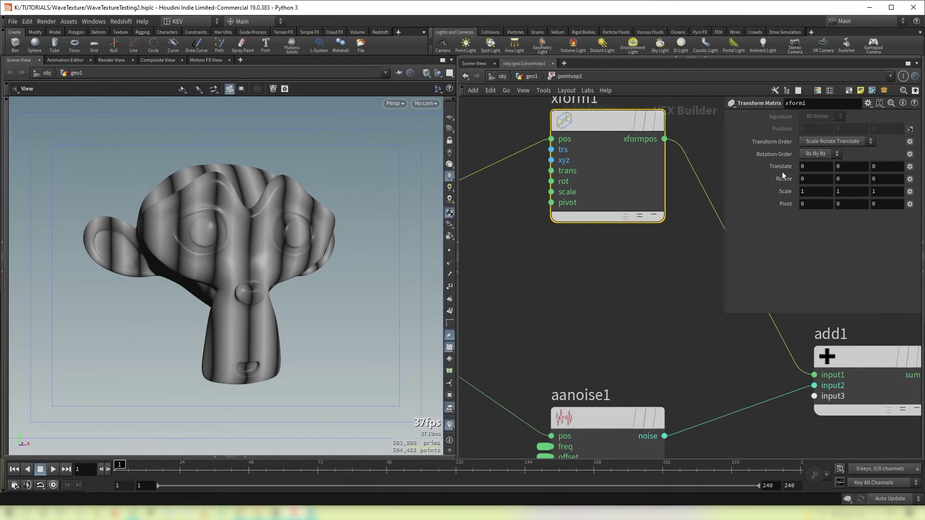
middle_drag(774, 167, 829, 174)
key(ctrl+z)
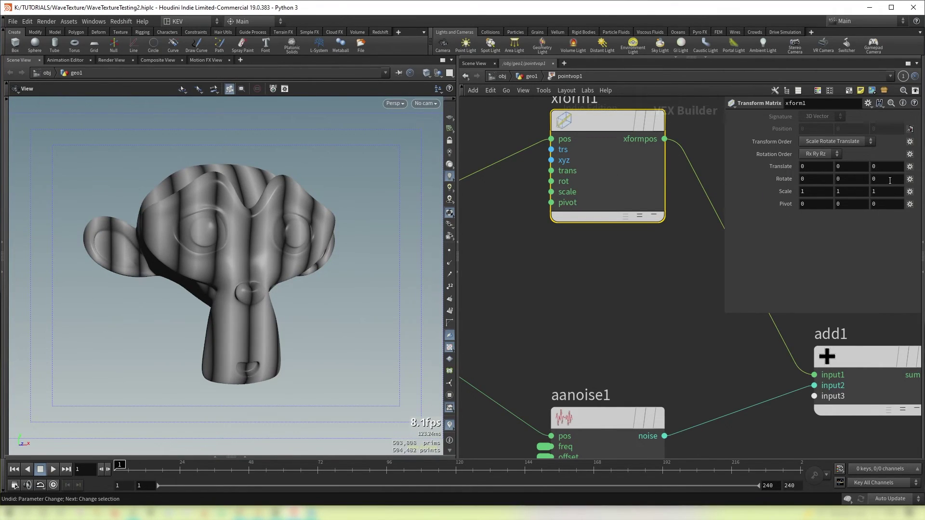
middle_drag(890, 180, 724, 183)
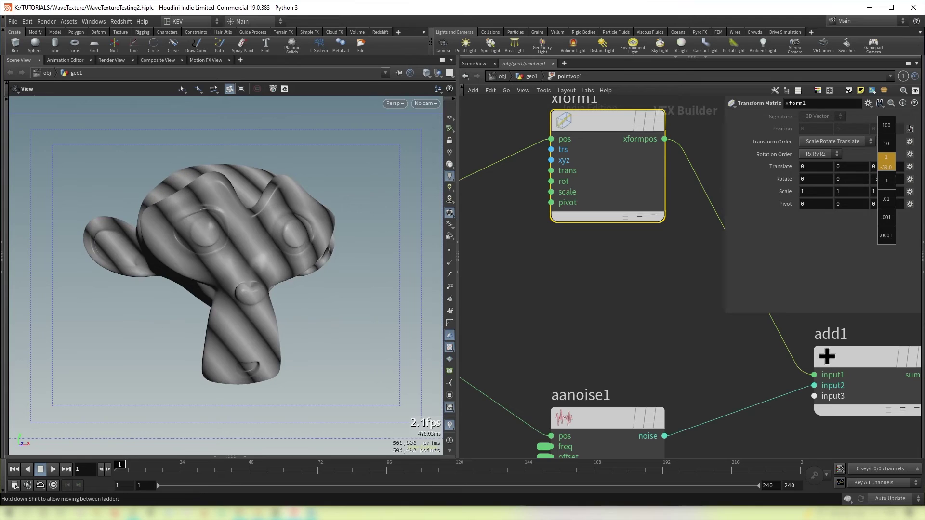
- Promote xform1's rot input to a parameter
middle_click(575, 216)
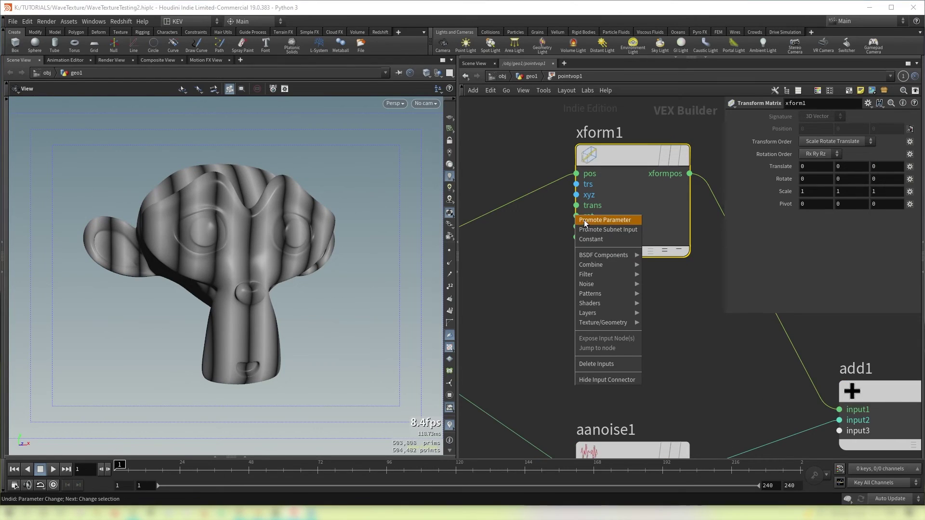
click(584, 220)
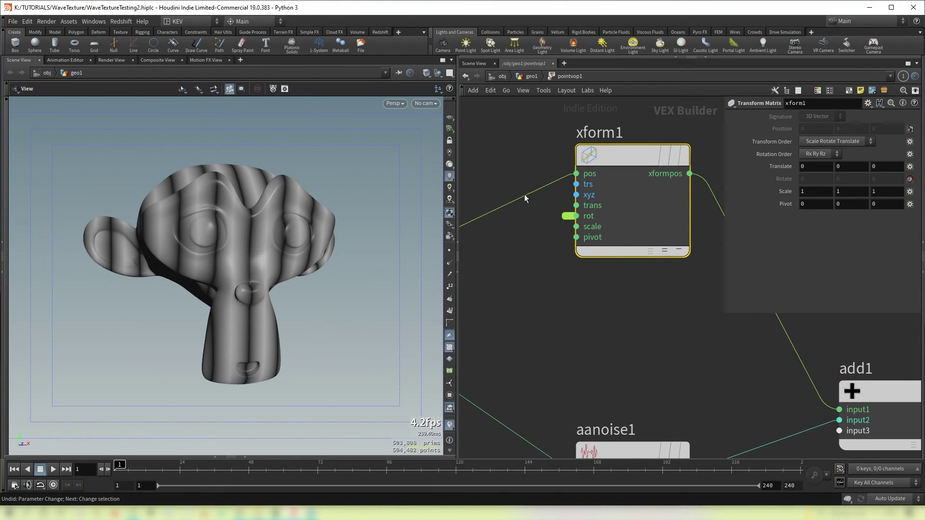
- At the geometry level, set pointvop1's noise Amplitude to 0.73 and Roughness to 0.459
click(529, 76)
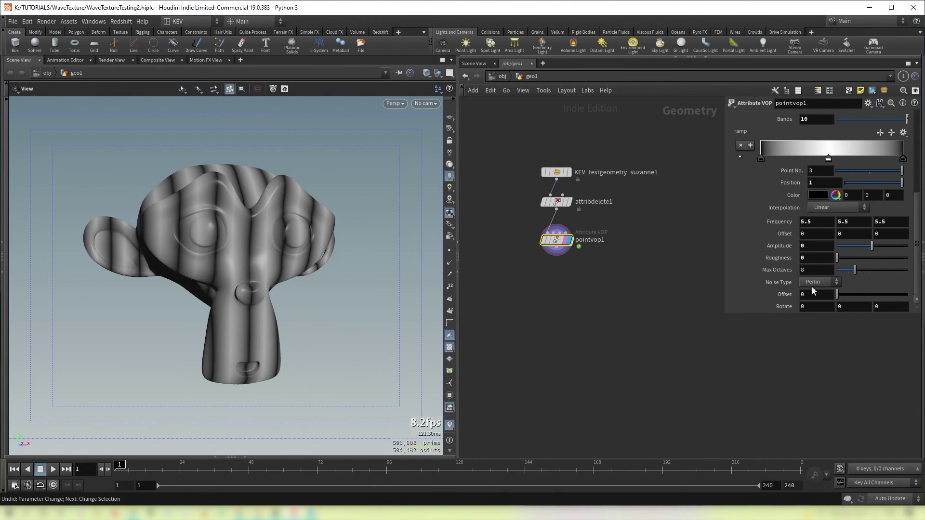
drag(872, 245, 898, 246)
drag(837, 258, 869, 262)
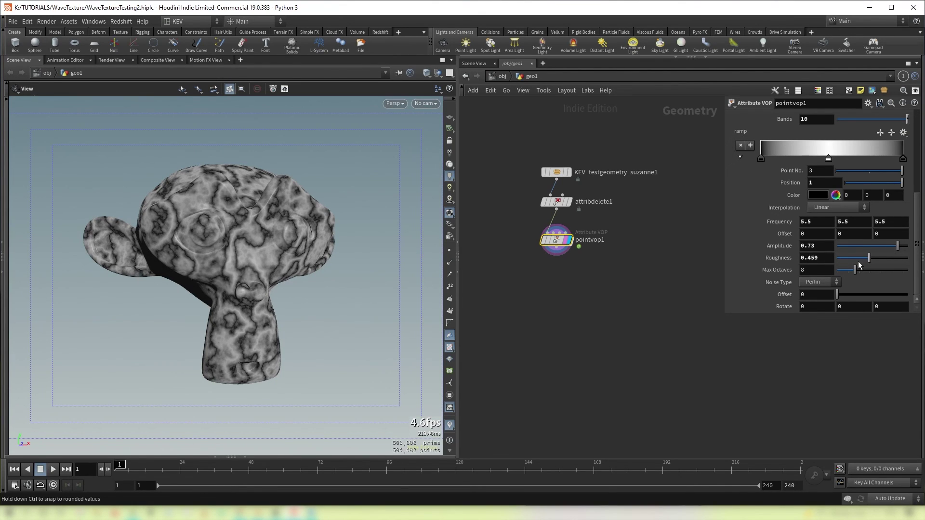